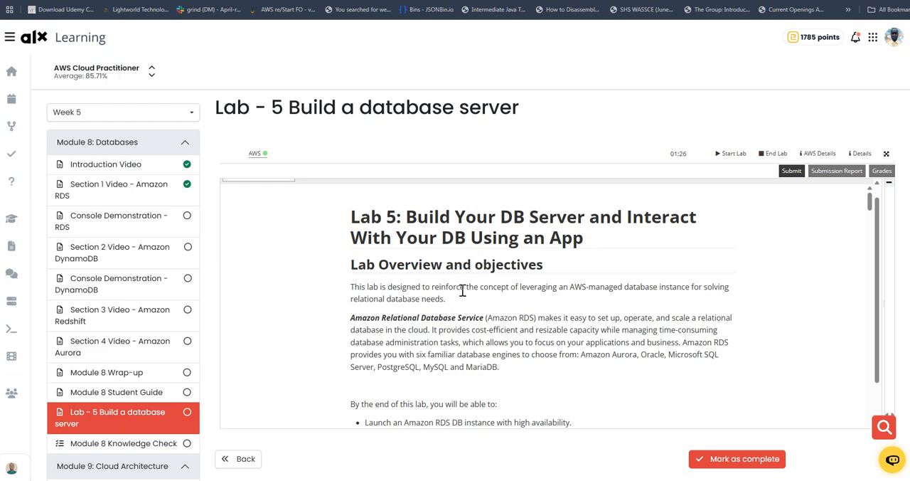
Read the Lab 5 overview, objectives, duration, service restrictions, infrastructure diagrams and the instructions for accessing the AWS Management Console.
scroll(462, 290, down, 1)
scroll(475, 288, down, 2)
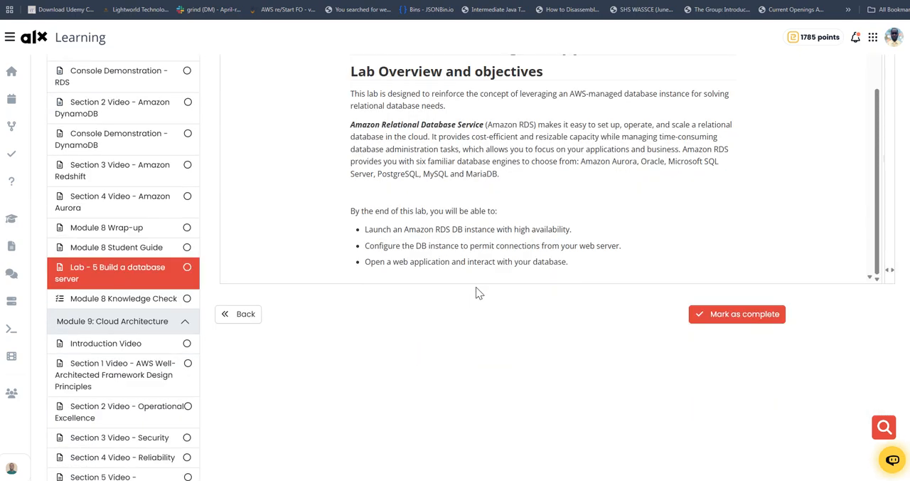
scroll(476, 288, down, 3)
scroll(476, 287, up, 4)
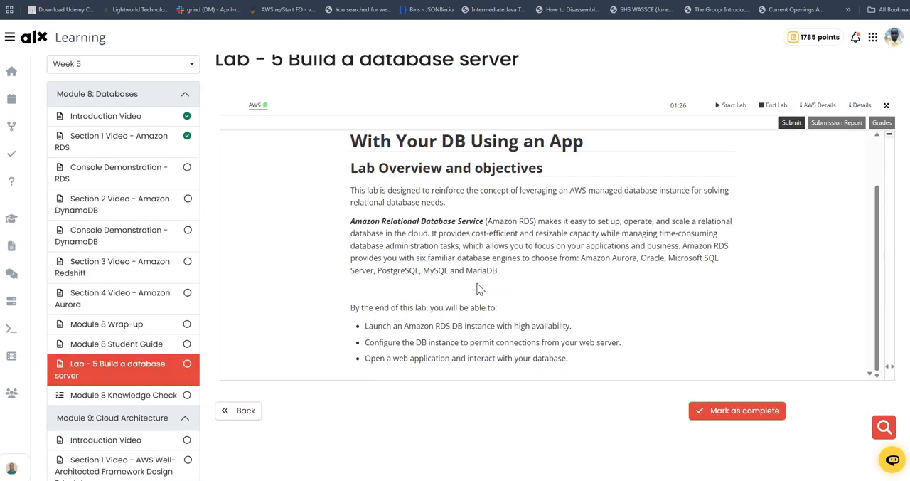
scroll(479, 287, down, 1)
scroll(560, 278, down, 5)
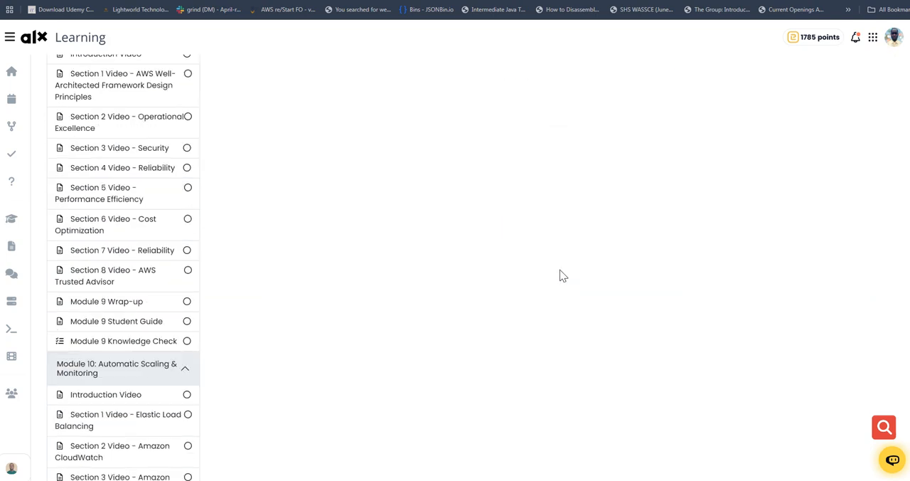
scroll(559, 272, up, 6)
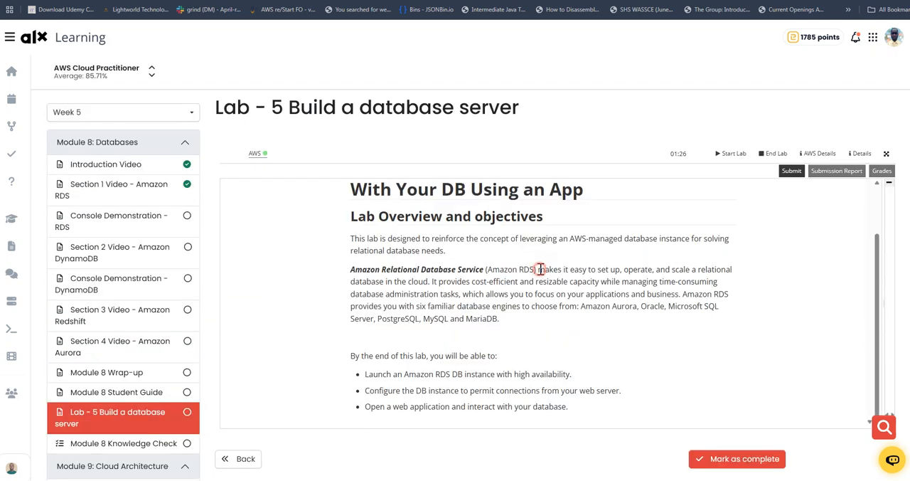
scroll(540, 269, down, 3)
scroll(539, 269, up, 2)
scroll(540, 269, down, 4)
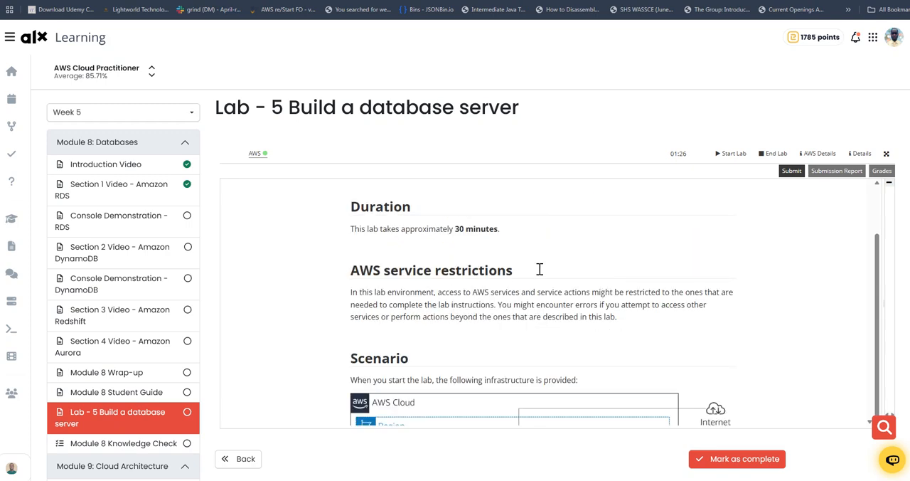
scroll(540, 268, down, 3)
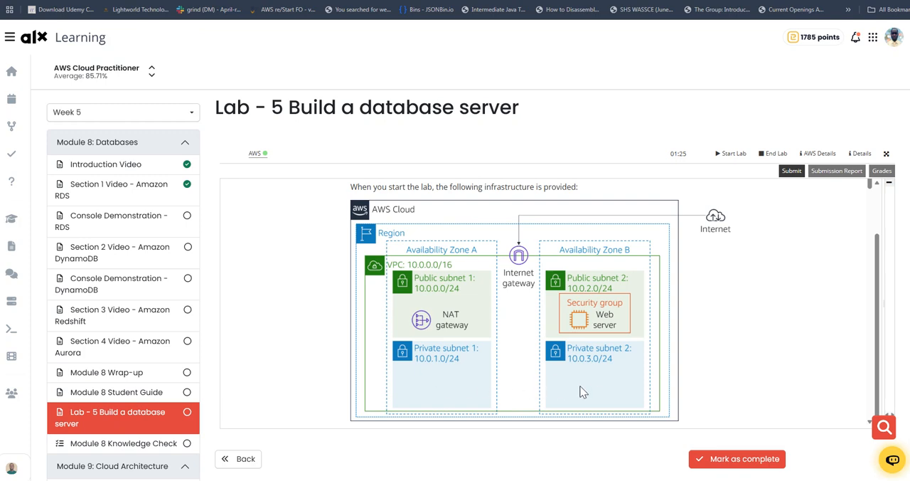
scroll(503, 376, down, 3)
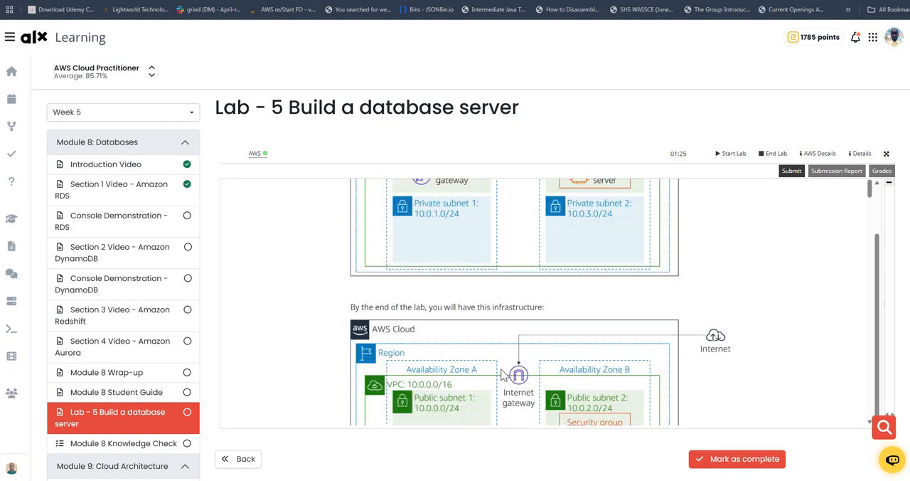
scroll(506, 364, down, 1)
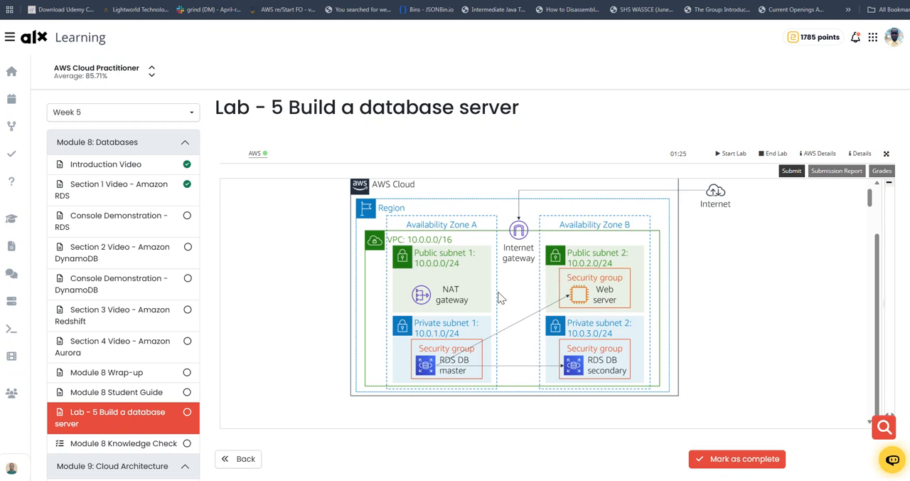
scroll(520, 293, down, 5)
scroll(518, 291, down, 1)
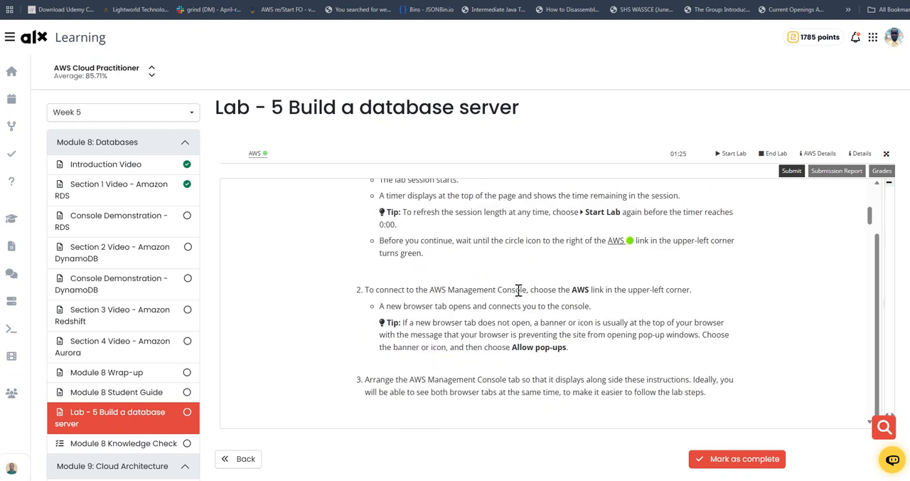
Open the AWS Management Console from the lab page, then search for vpc and open the VPC service.
click(258, 154)
click(260, 155)
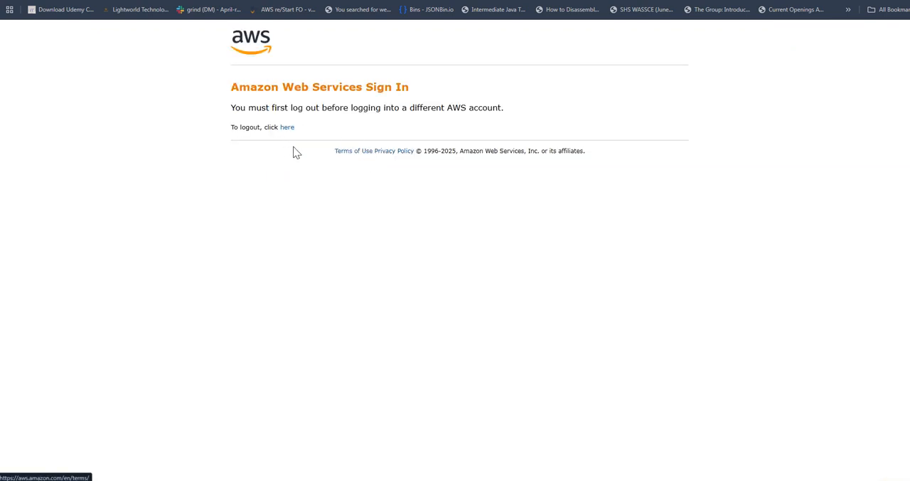
click(711, 1)
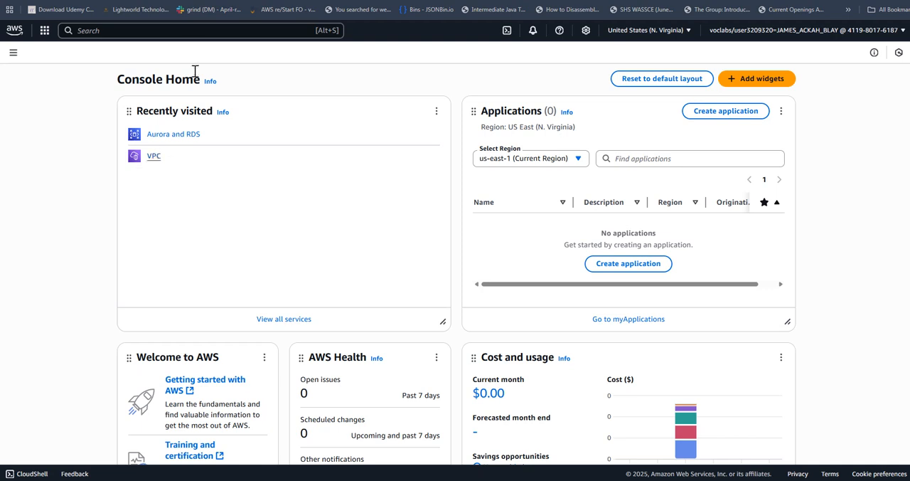
click(189, 31)
text(vpc)
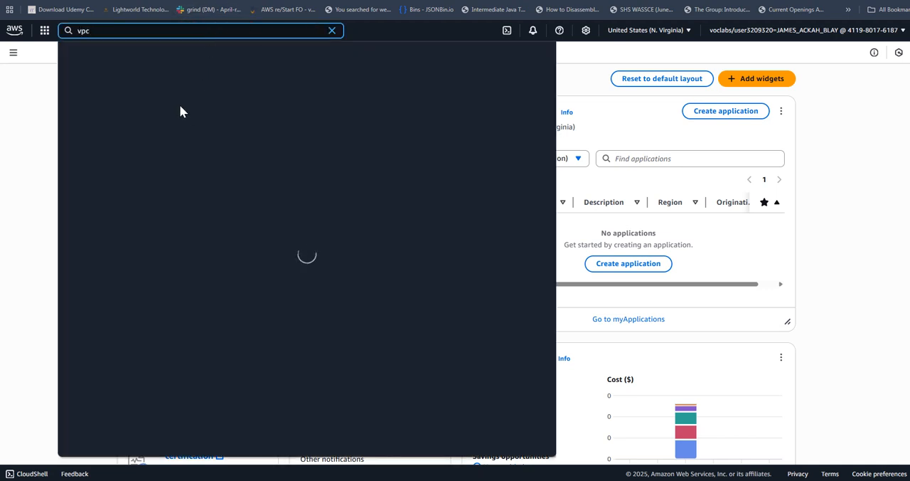
click(225, 89)
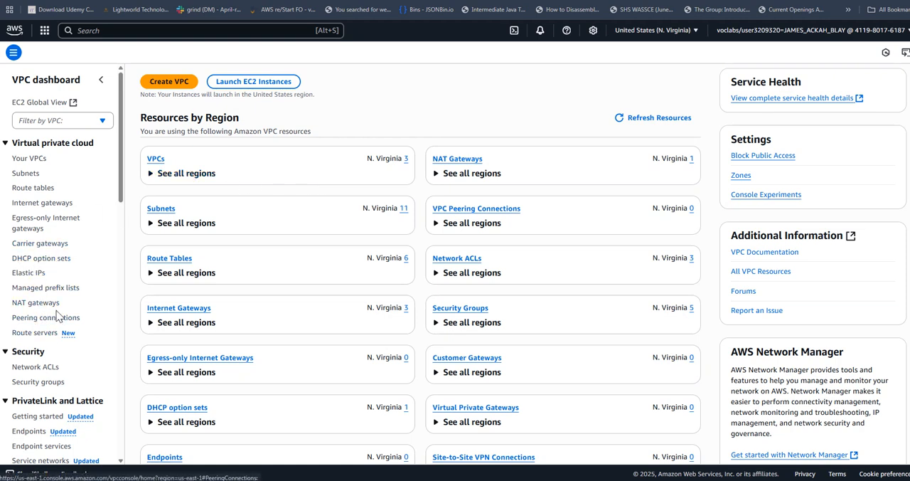
Begin a new security group in VPC and name it "DB Security Group", copying the name from the lab instructions.
scroll(53, 313, down, 2)
click(37, 285)
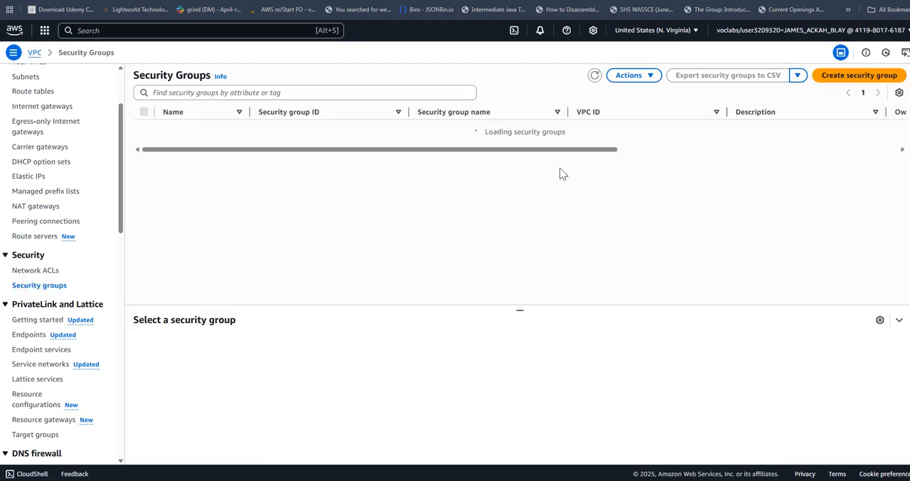
click(846, 79)
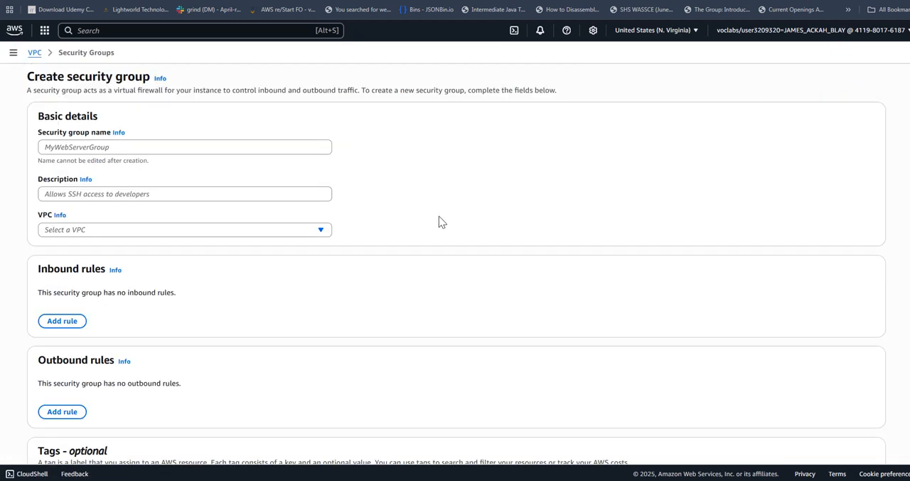
click(272, 148)
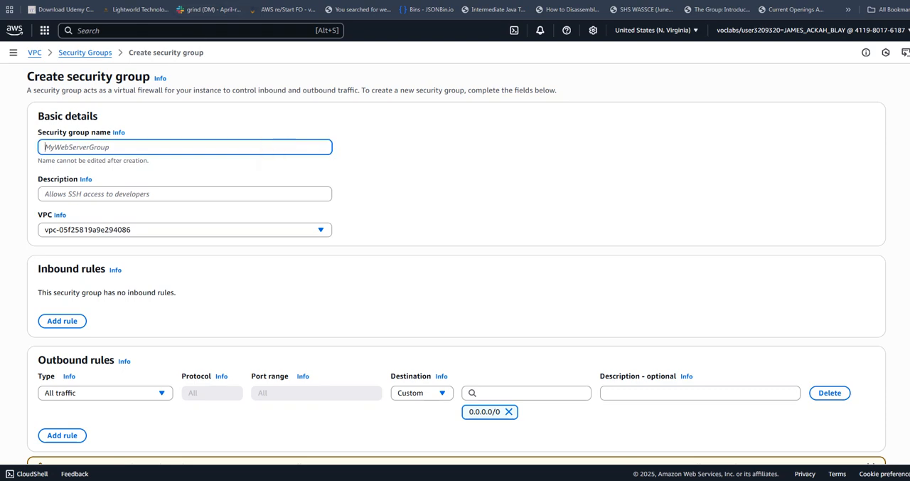
click(134, 1)
scroll(484, 280, down, 3)
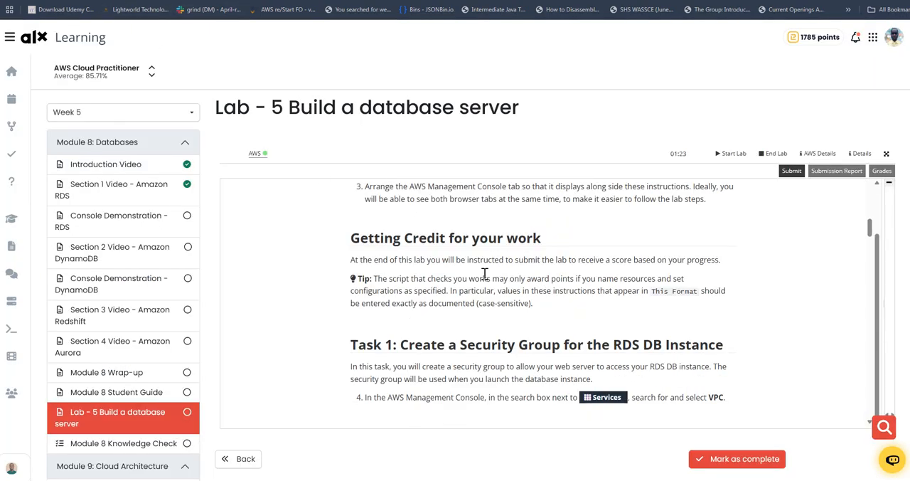
scroll(483, 274, down, 3)
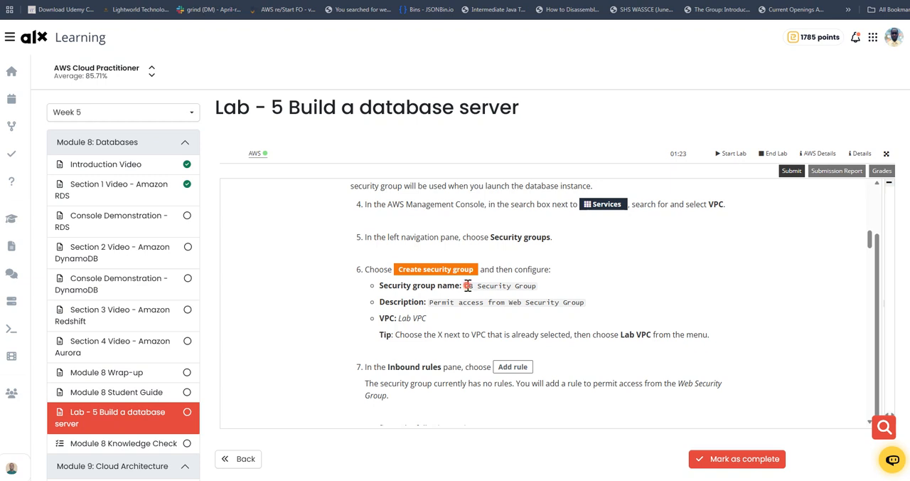
drag(468, 286, 535, 285)
key(ctrl+c)
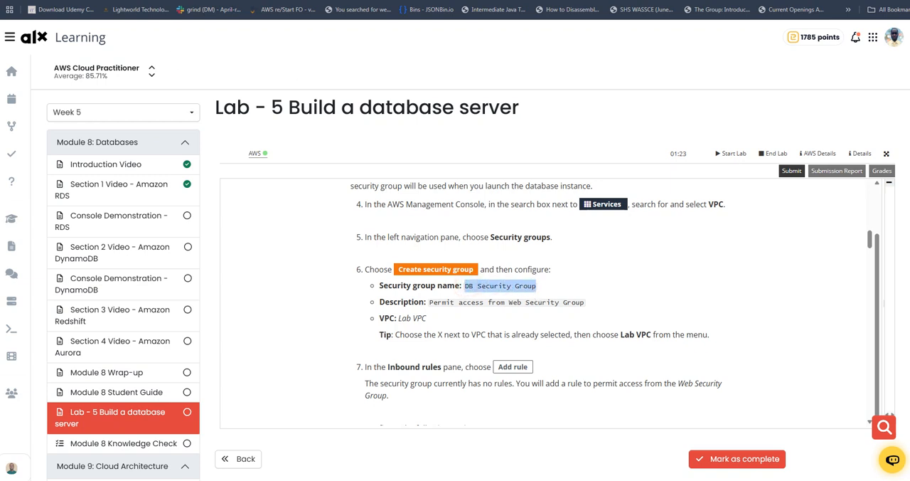
key(alt+Tab)
key(ctrl+v)
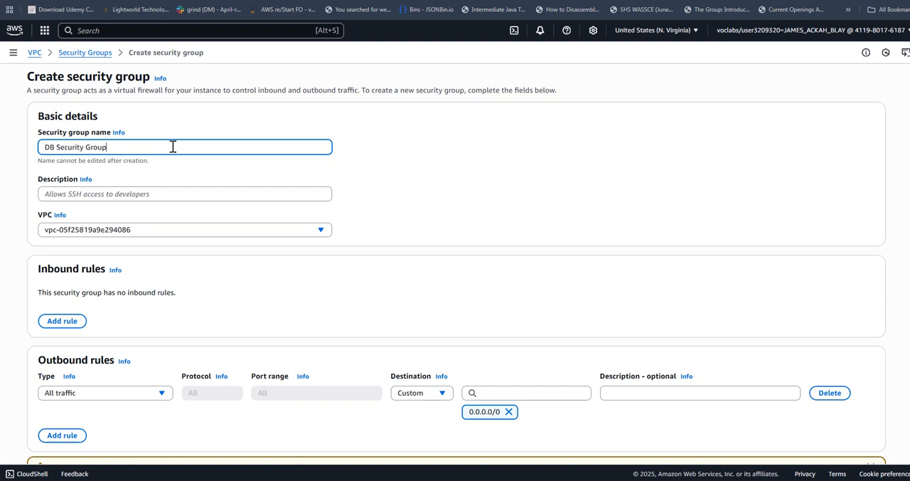
Copy "Permit access from Web Security Group" from the lab instructions into the security group's description.
key(alt+Tab)
scroll(461, 254, down, 1)
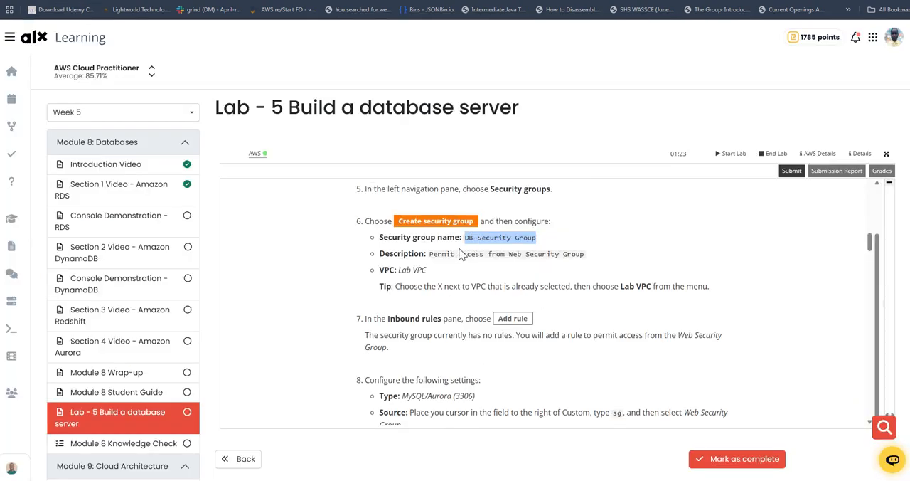
drag(429, 254, 582, 252)
key(ctrl+c)
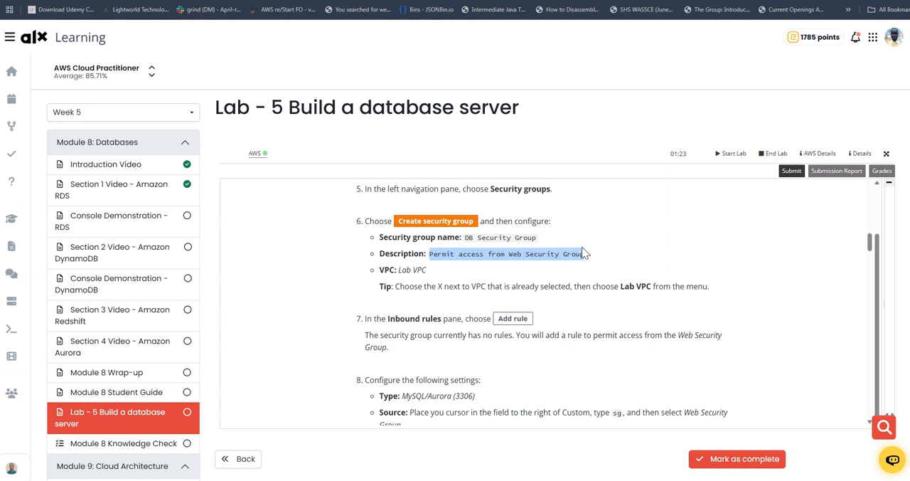
key(alt+Tab)
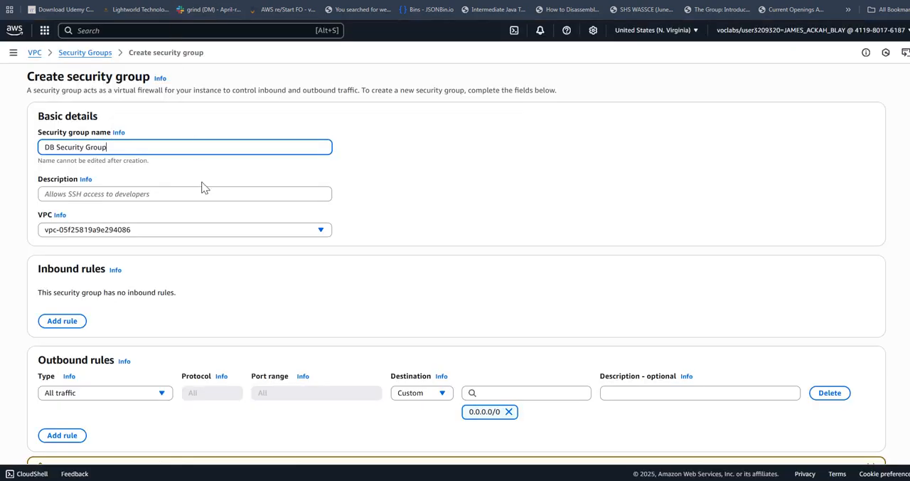
click(182, 194)
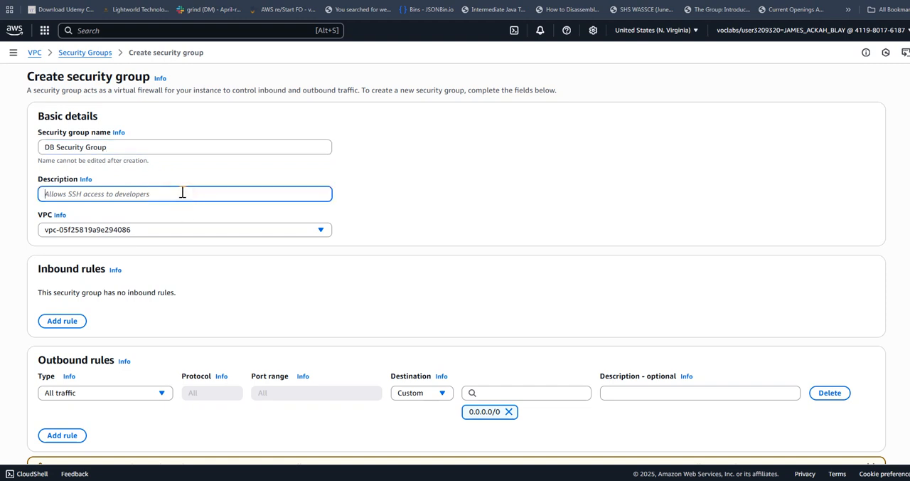
key(ctrl+v)
Set the new security group's VPC to Lab VPC.
scroll(188, 194, down, 2)
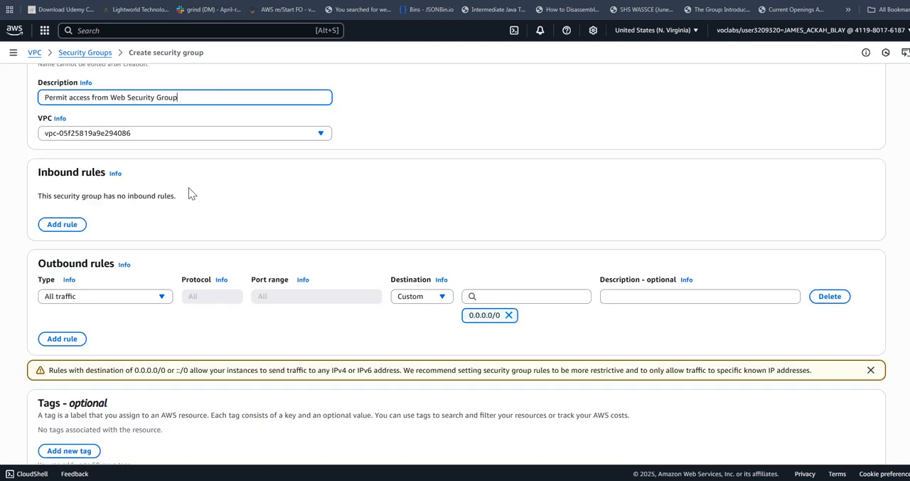
click(293, 137)
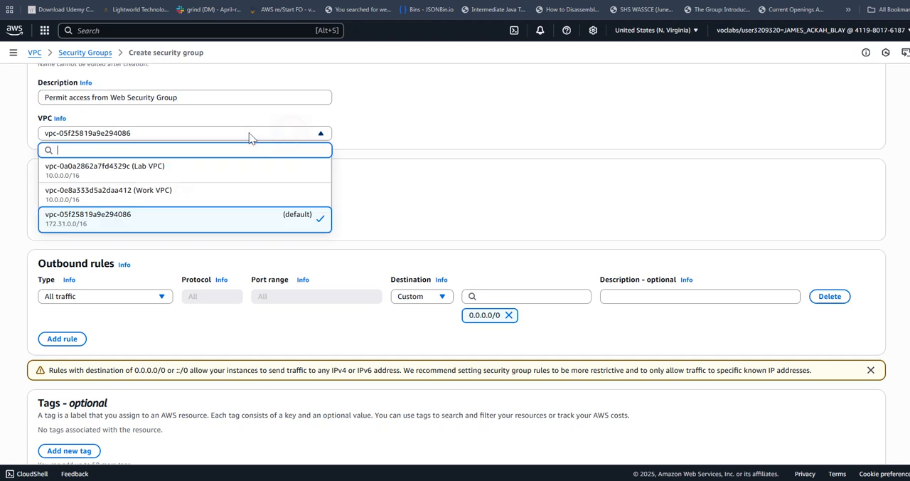
click(149, 169)
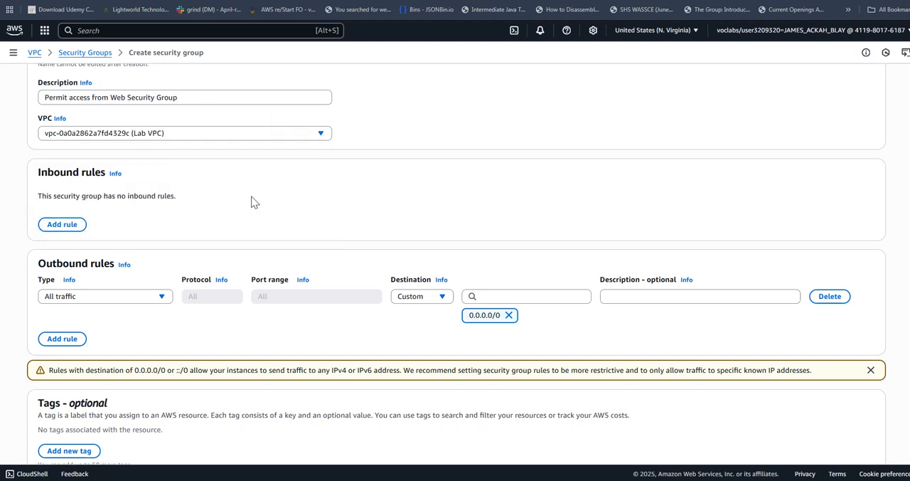
Add a MYSQL/Aurora inbound rule with Web Security Group as its custom source and create the security group.
click(70, 225)
click(124, 206)
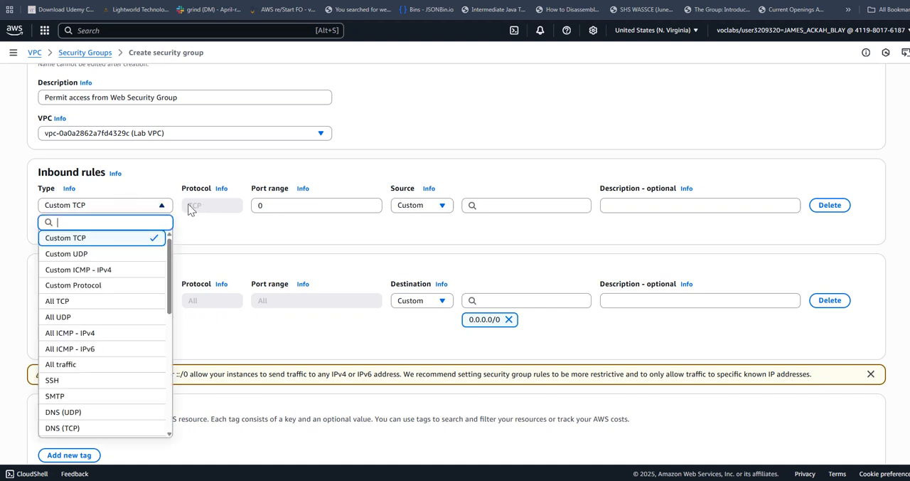
text(au)
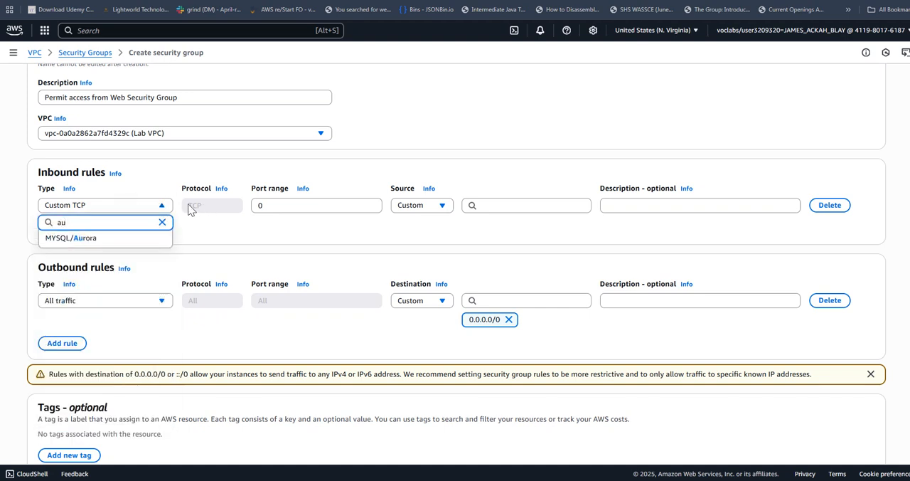
click(72, 239)
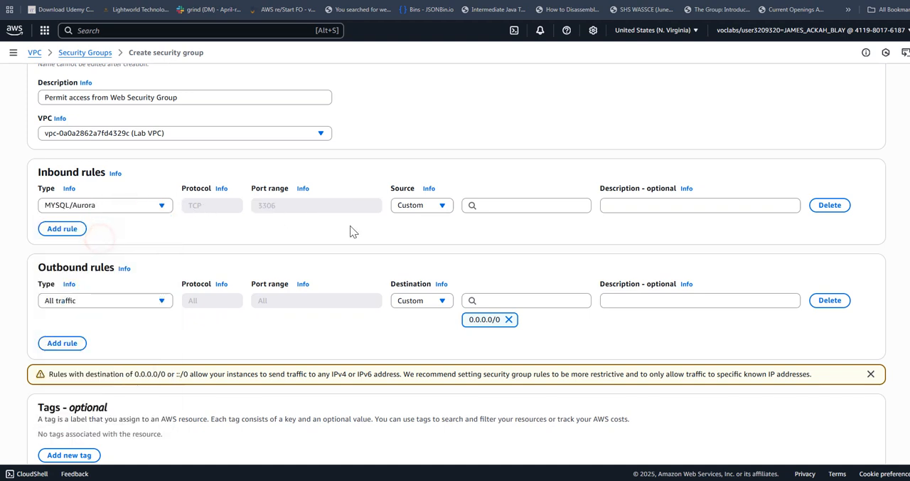
click(496, 206)
text(sg)
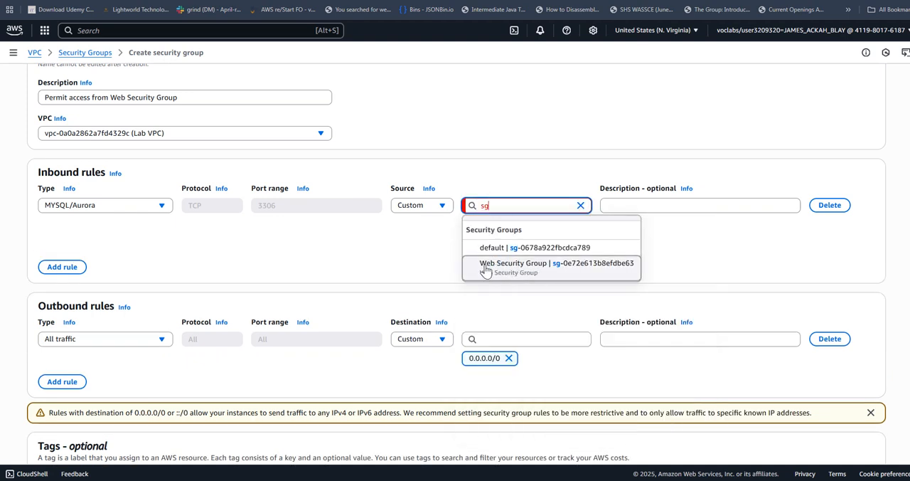
click(522, 263)
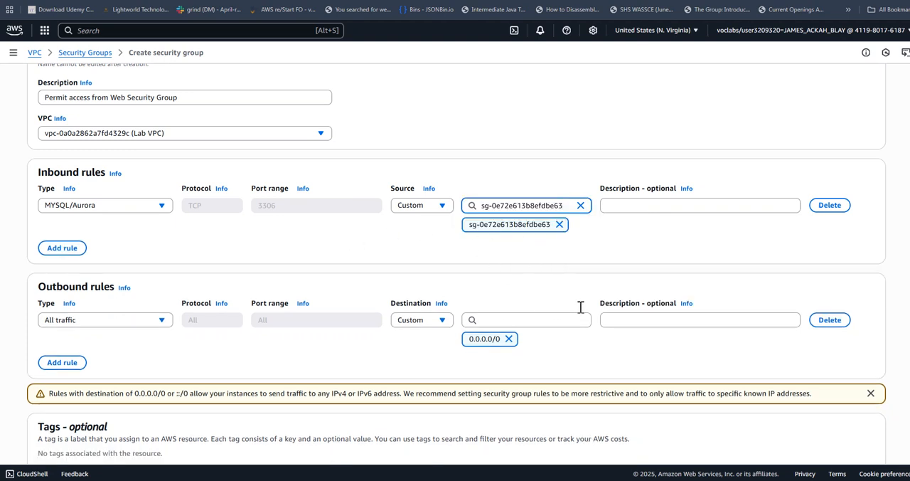
scroll(580, 306, down, 2)
click(850, 436)
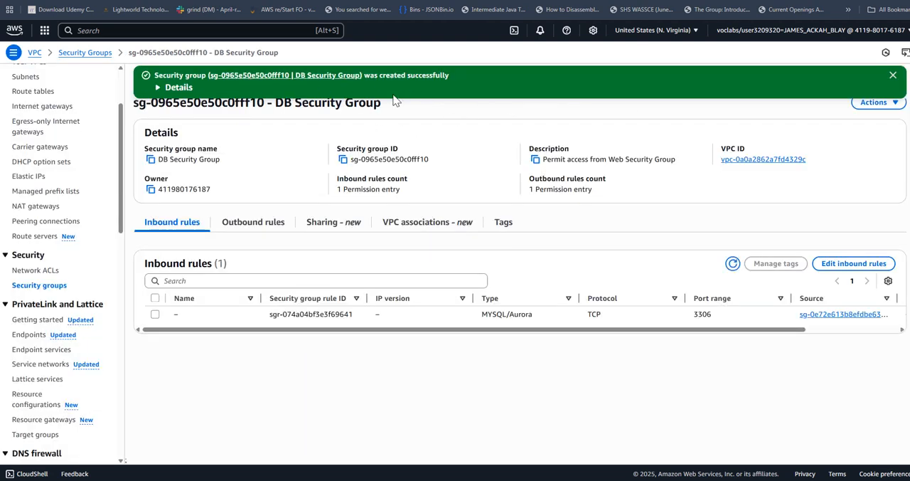
Return to the lab instructions and read Task 2 on creating a DB subnet group.
click(114, 1)
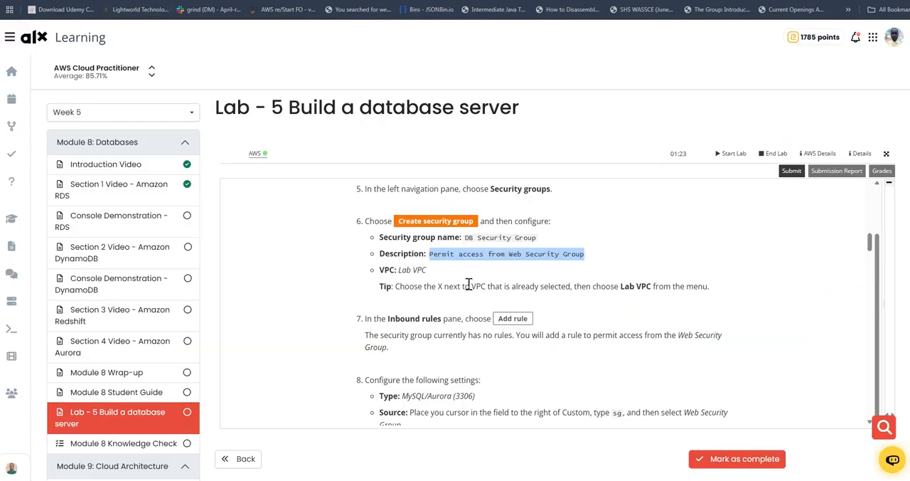
scroll(469, 281, down, 5)
scroll(469, 278, down, 1)
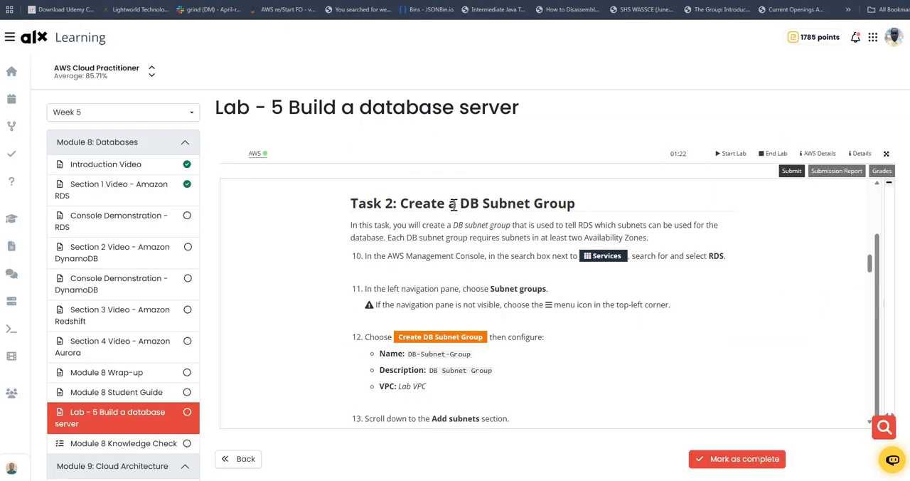
Read instructions 10 to 12 on opening RDS, its subnet groups and the DB subnet group creation form.
drag(462, 203, 576, 203)
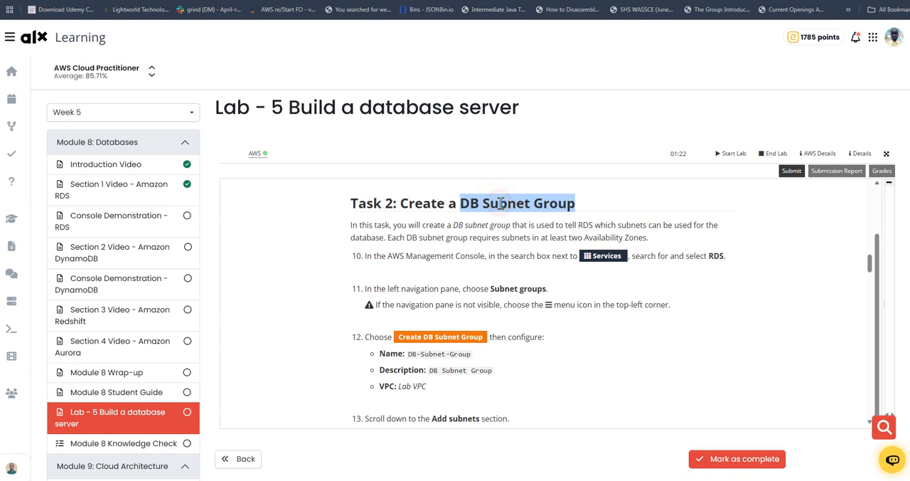
click(495, 220)
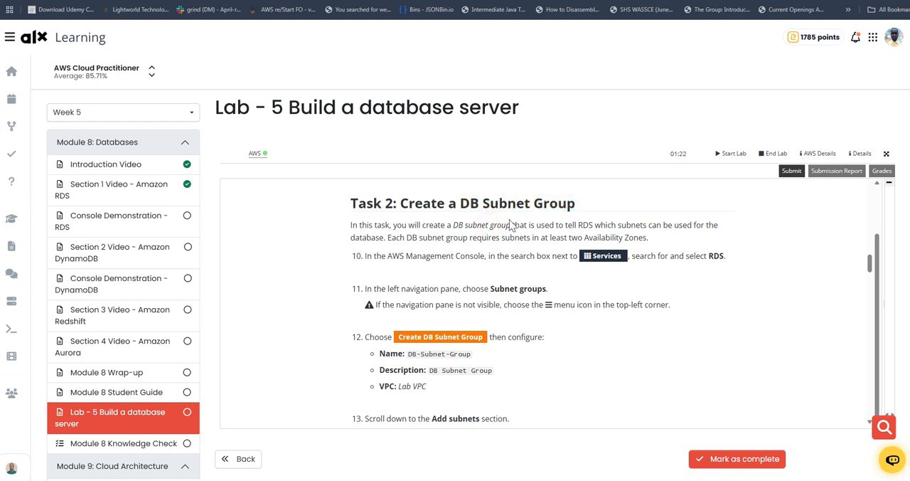
double_click(715, 256)
scroll(664, 281, down, 1)
drag(491, 240, 548, 239)
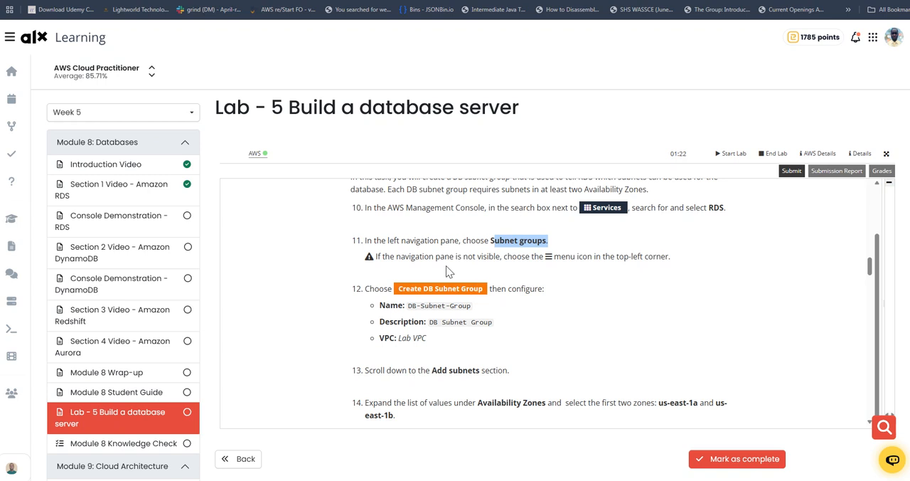
drag(429, 290, 494, 286)
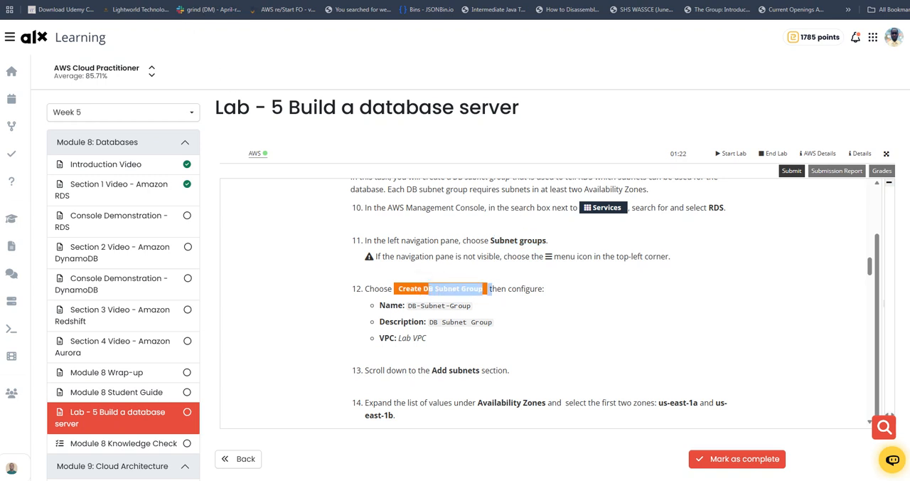
Switch to the AWS console, search for rds, open Aurora and RDS, and start a new DB subnet group.
click(142, 0)
click(130, 30)
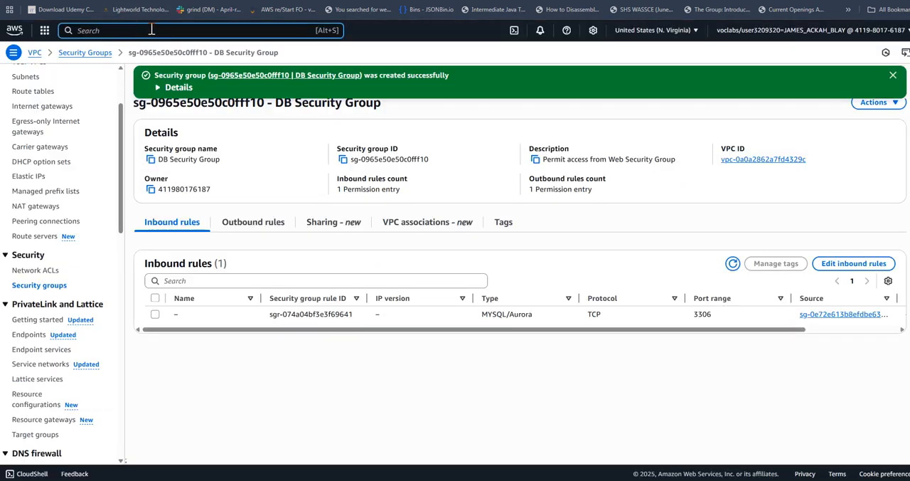
text(rds)
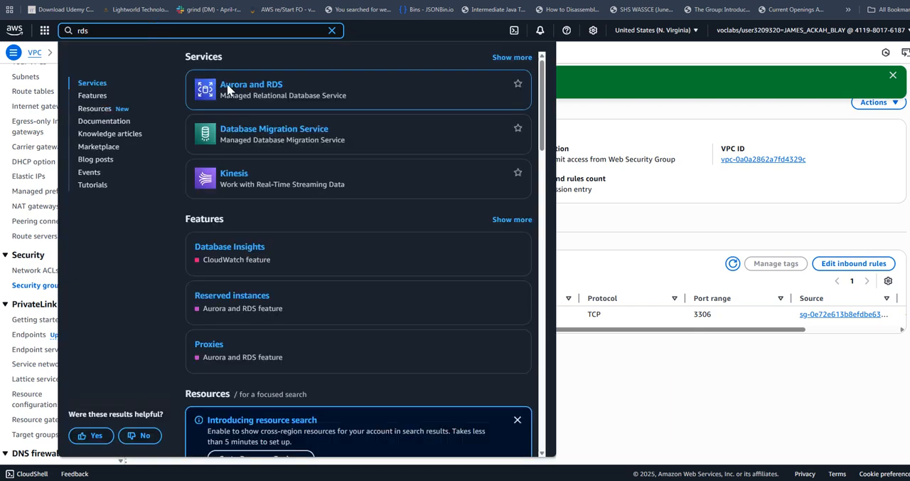
click(224, 86)
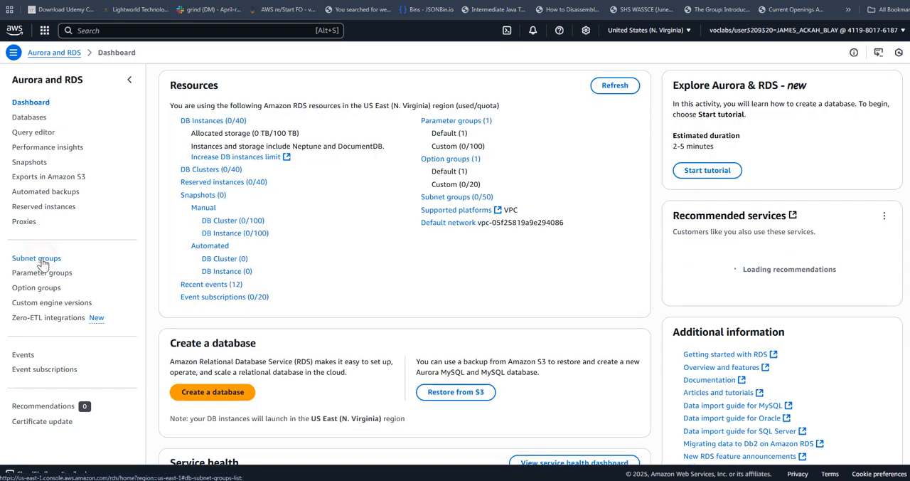
click(39, 259)
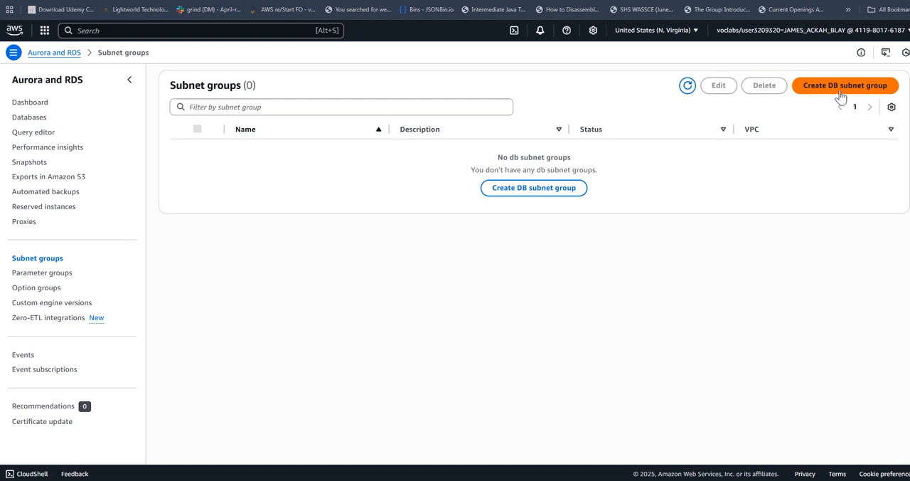
click(853, 86)
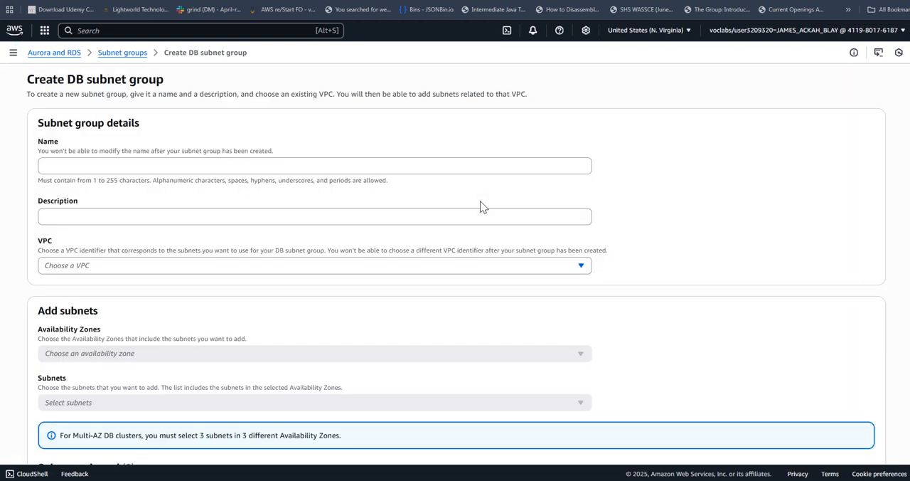
Copy DB-Subnet-Group from the lab instructions into the new subnet group's name.
click(263, 165)
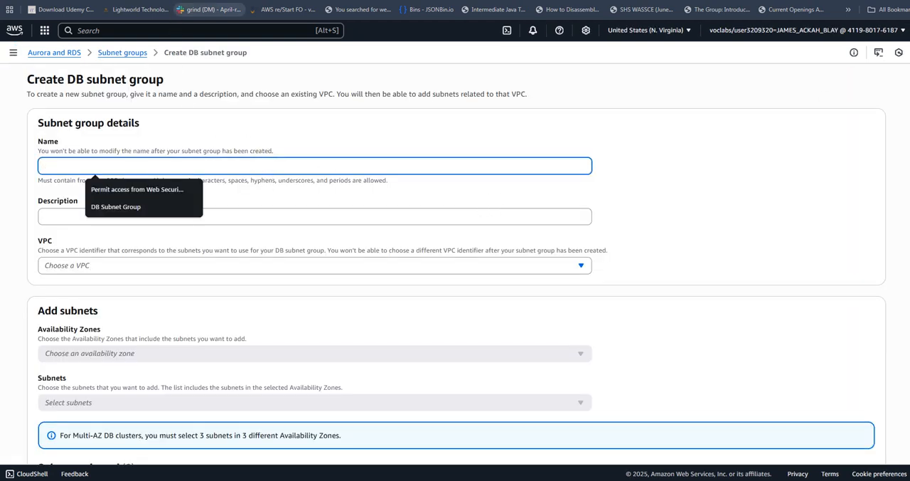
click(178, 0)
scroll(469, 285, down, 1)
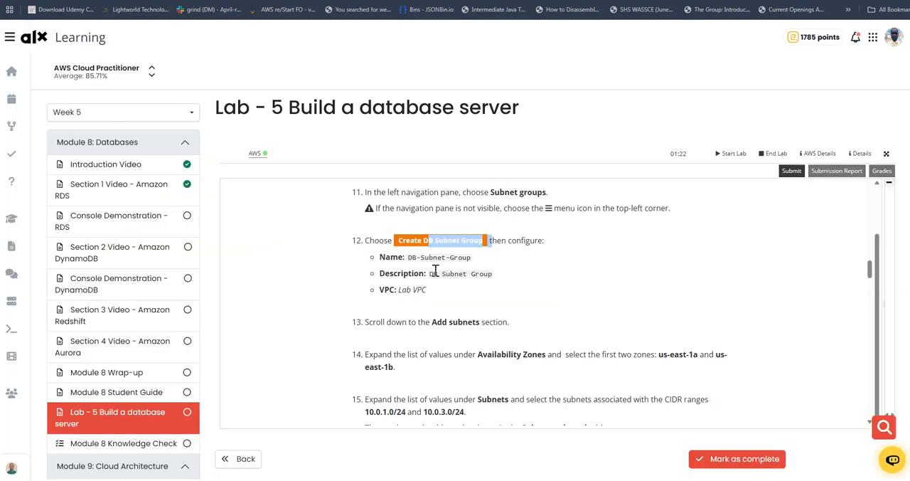
click(411, 257)
drag(471, 257, 475, 261)
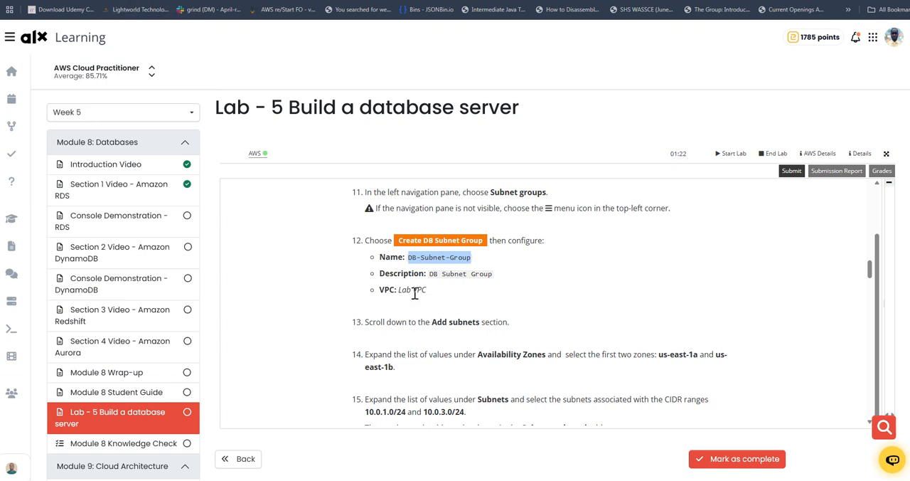
click(189, 0)
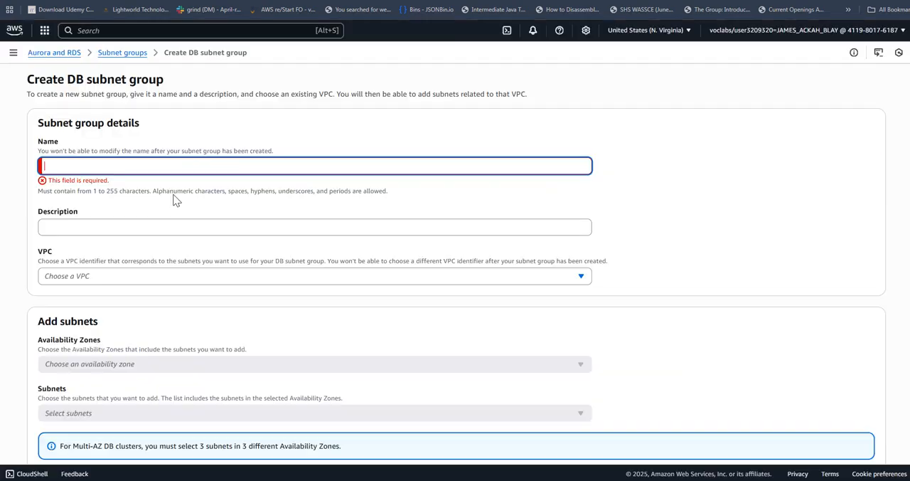
click(147, 163)
click(116, 206)
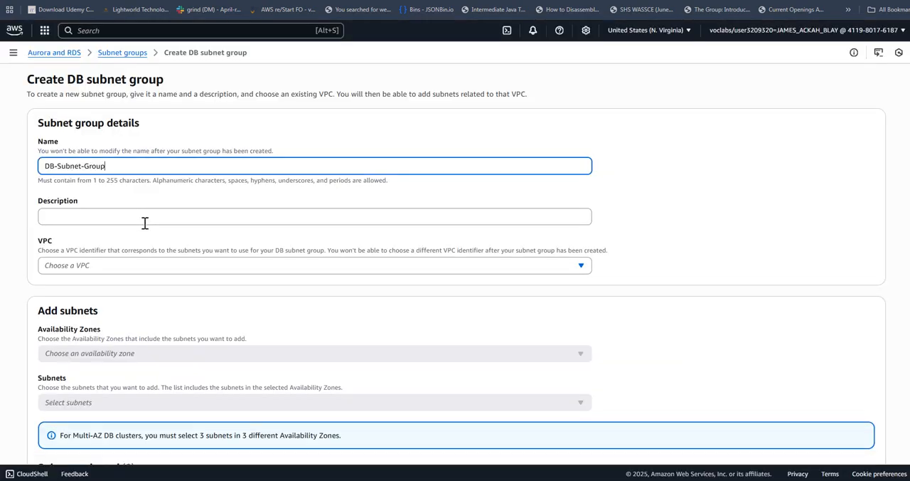
Set the subnet group's description to DB-Subnet-Group and its VPC to Lab VPC.
click(144, 217)
click(121, 239)
scroll(187, 212, down, 2)
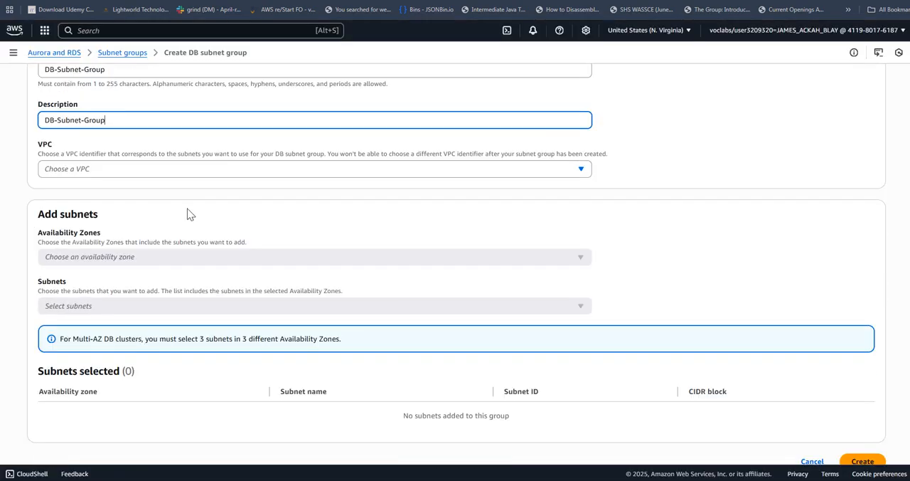
click(165, 172)
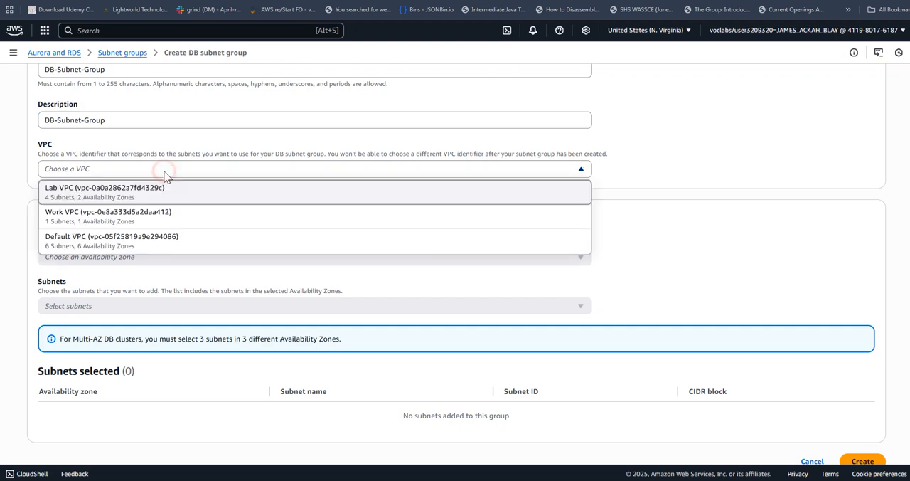
click(106, 191)
Select the availability zones us-east-1a and us-east-1b for the subnet group.
scroll(277, 219, down, 1)
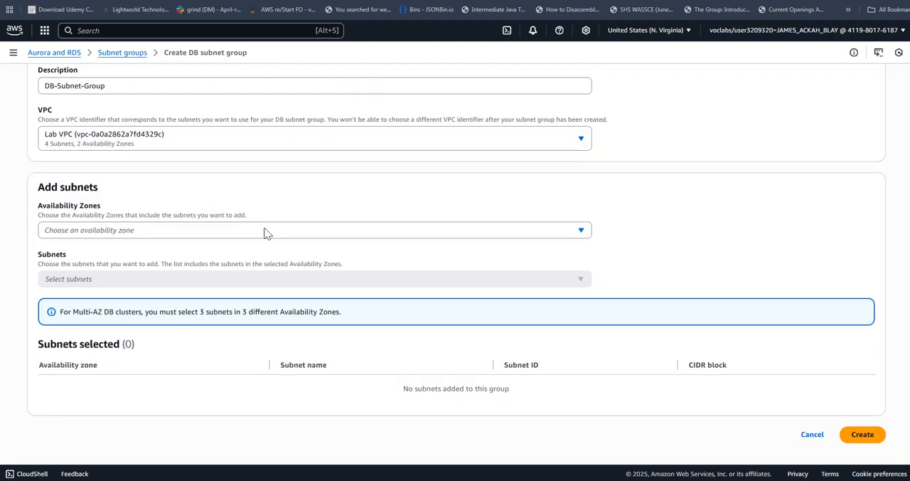
click(322, 235)
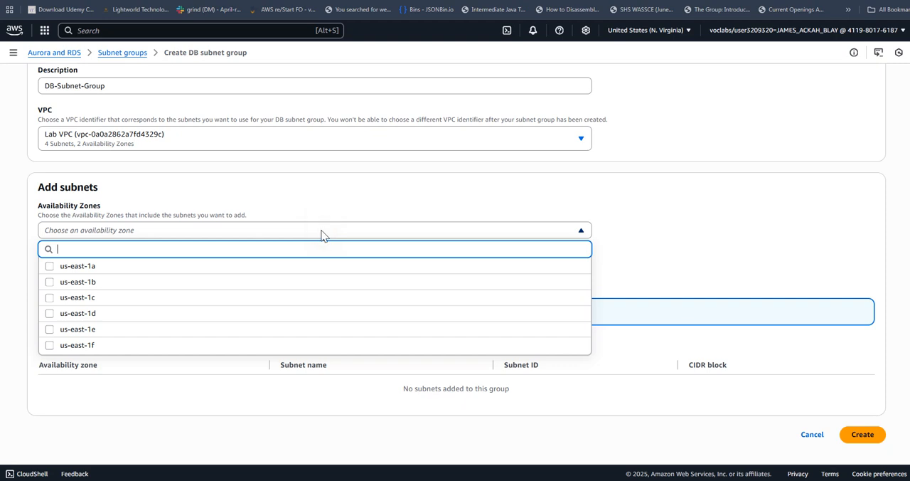
click(53, 269)
click(49, 282)
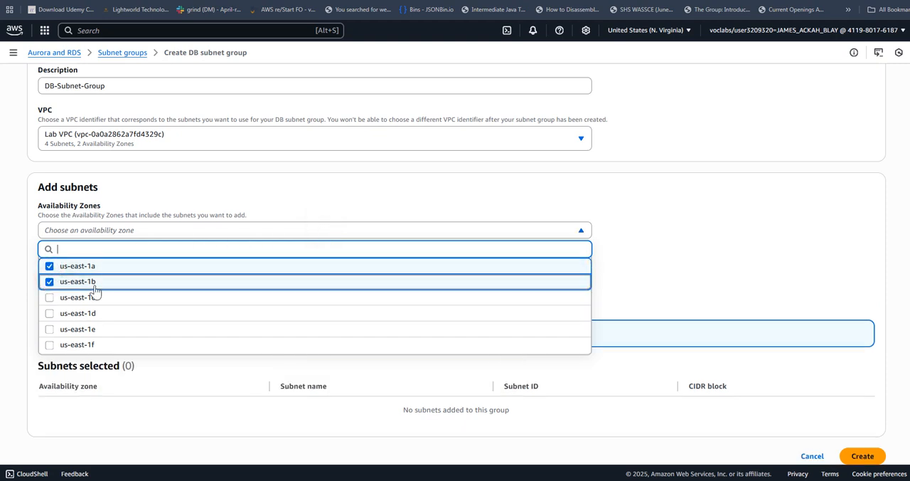
click(743, 267)
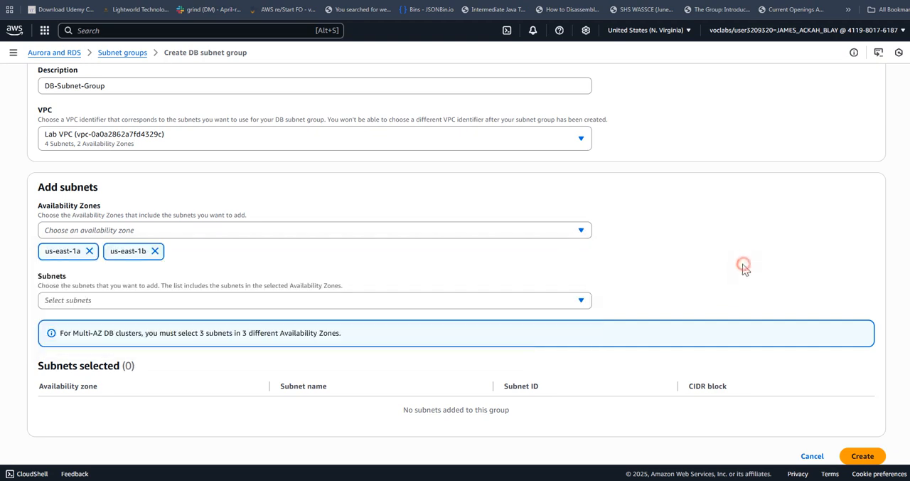
Add Private Subnet 2 (10.0.3.0/24) and Private Subnet 1 (10.0.1.0/24), and create the DB subnet group.
scroll(740, 266, down, 1)
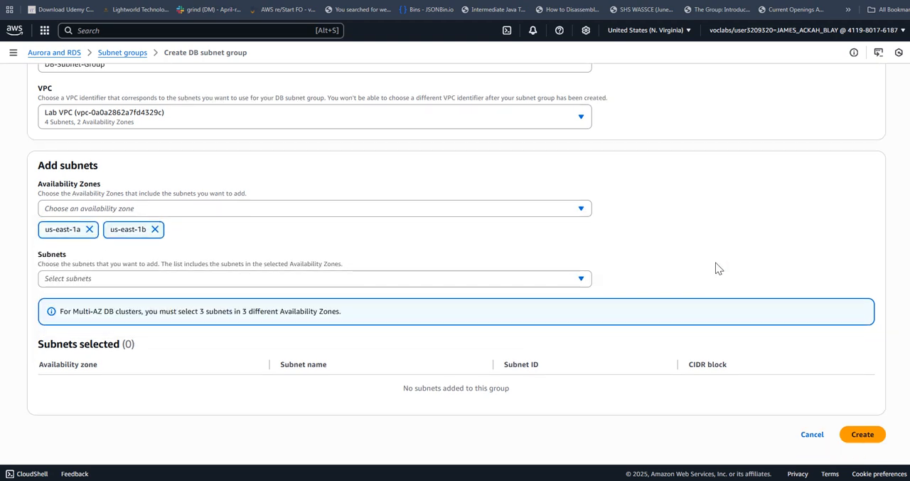
click(253, 279)
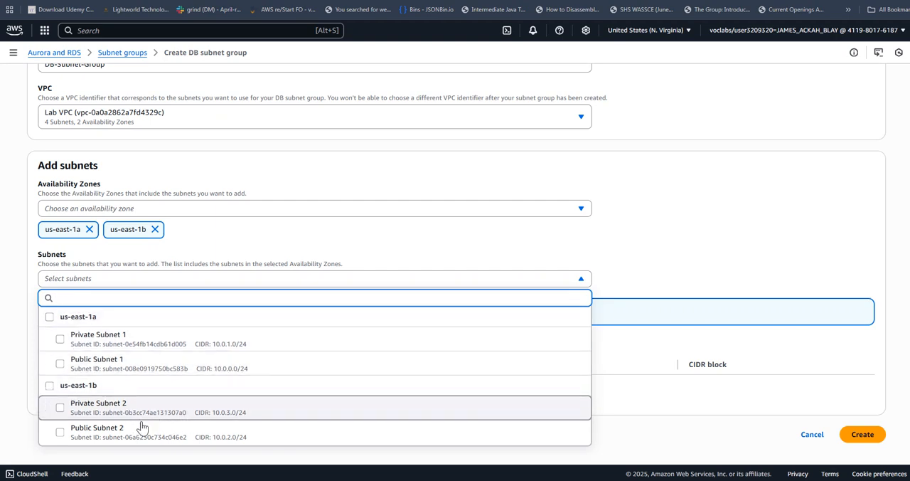
click(229, 413)
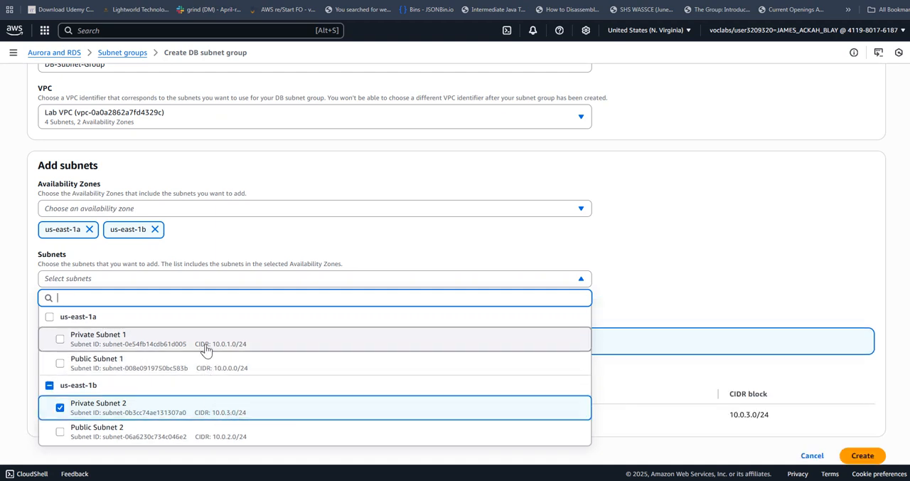
click(190, 346)
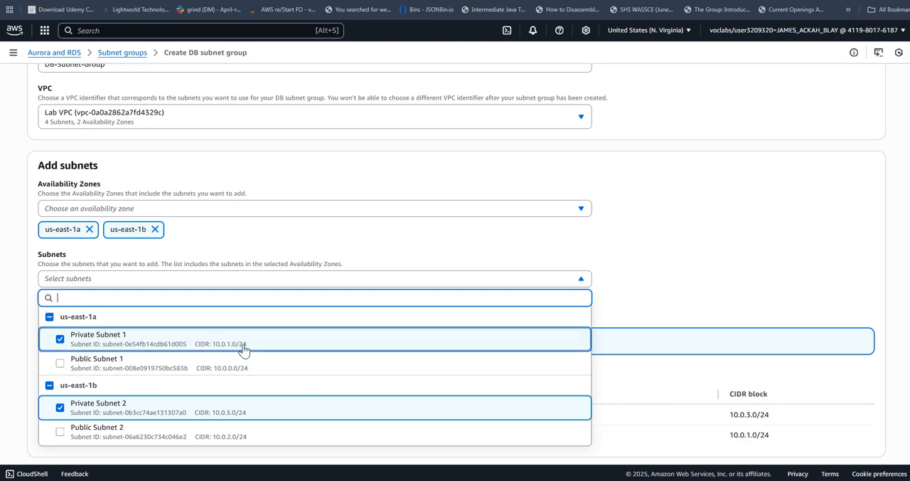
click(707, 300)
scroll(701, 295, down, 1)
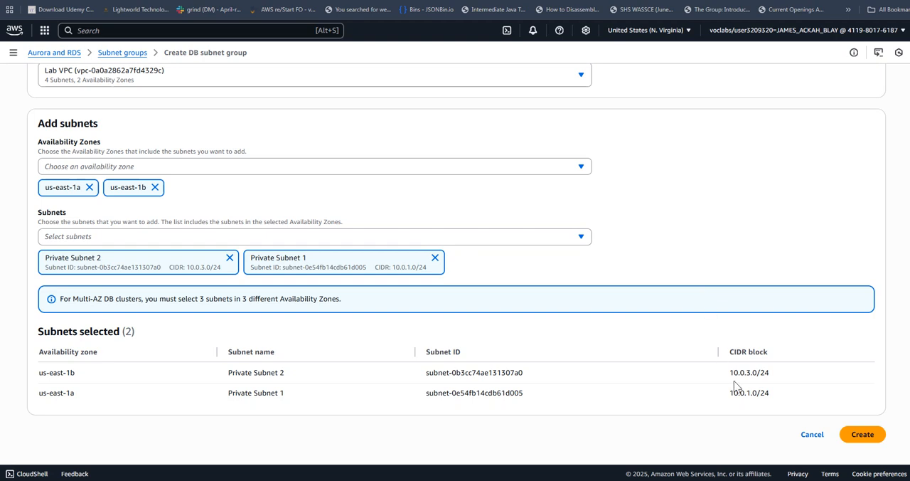
click(862, 435)
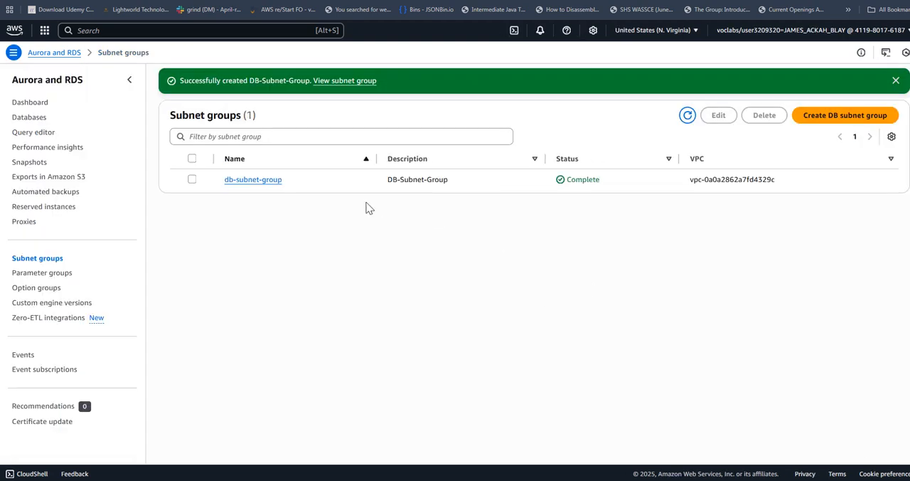
Return to the lab instructions and read Task 3 on creating an Amazon RDS DB instance.
key(alt+Tab)
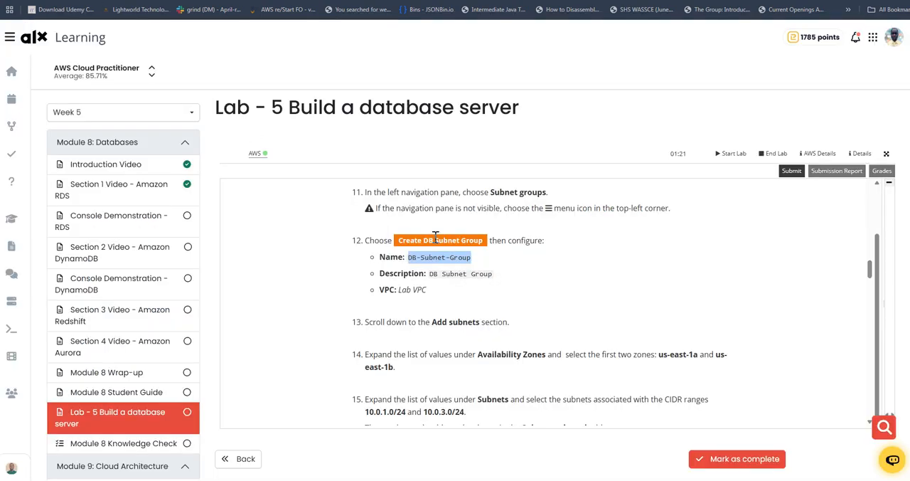
scroll(496, 262, down, 5)
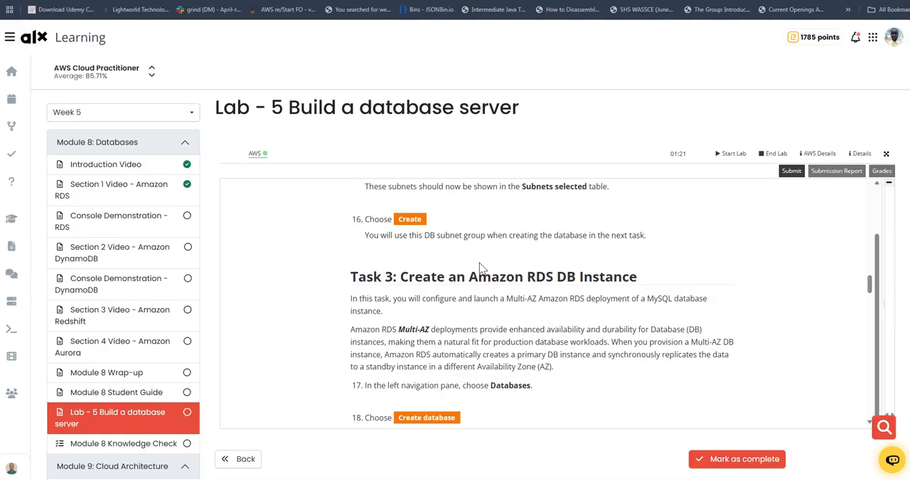
drag(527, 228, 576, 229)
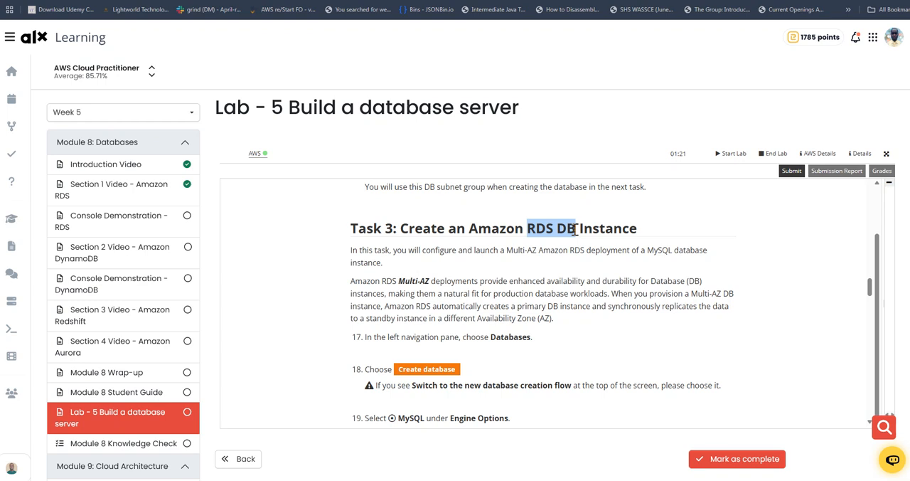
scroll(507, 283, down, 2)
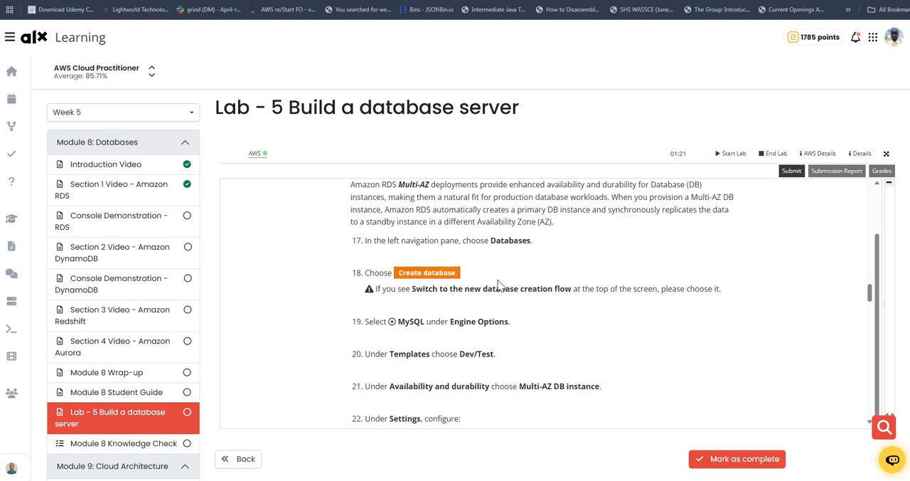
Switch back to the AWS console, start creating a database in RDS and dismiss the subnet group notification.
key(alt+Tab)
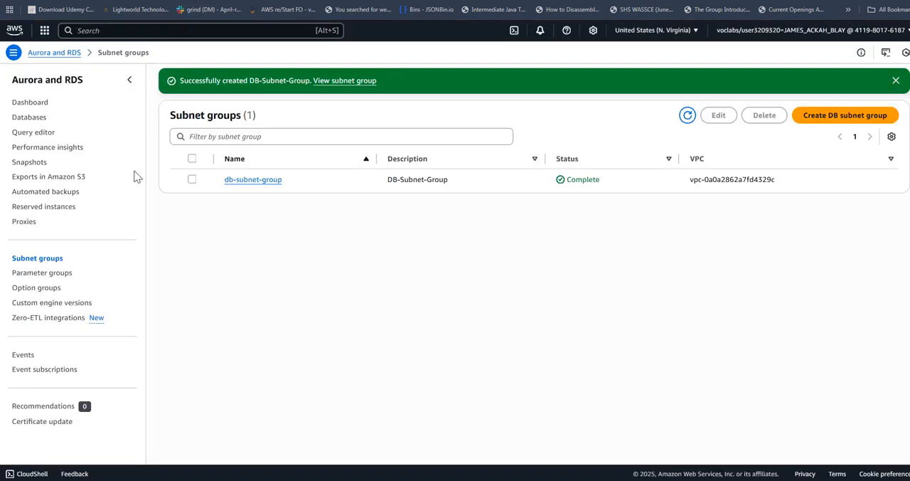
click(29, 118)
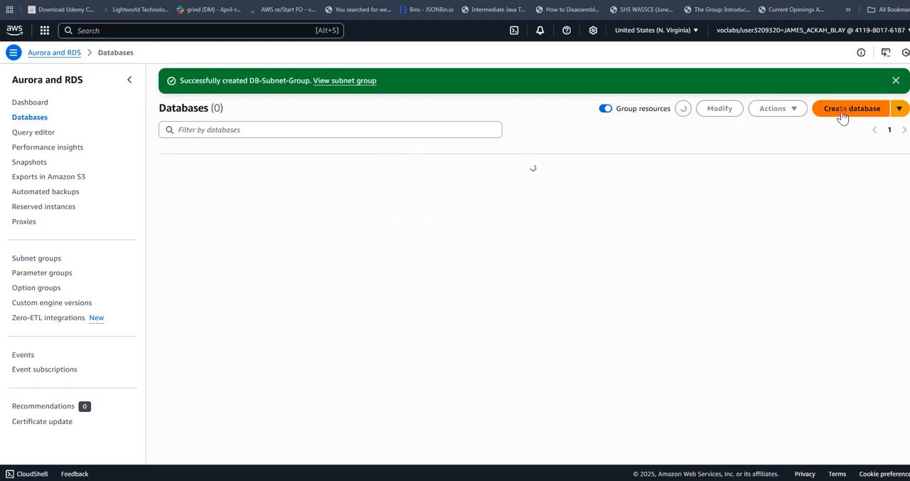
click(844, 114)
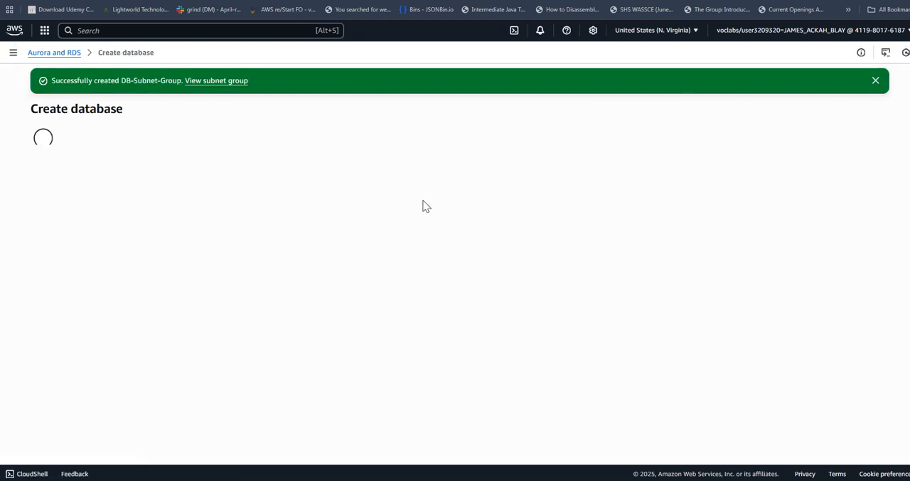
click(876, 81)
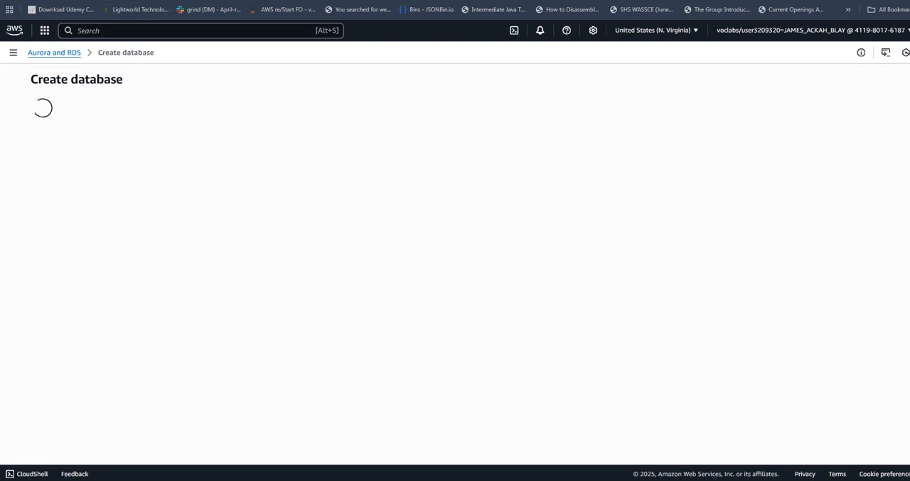
Switch to the lab instructions, read the engine, template and availability requirements, and copy the DB instance identifier lab-db.
click(148, 0)
scroll(523, 287, down, 2)
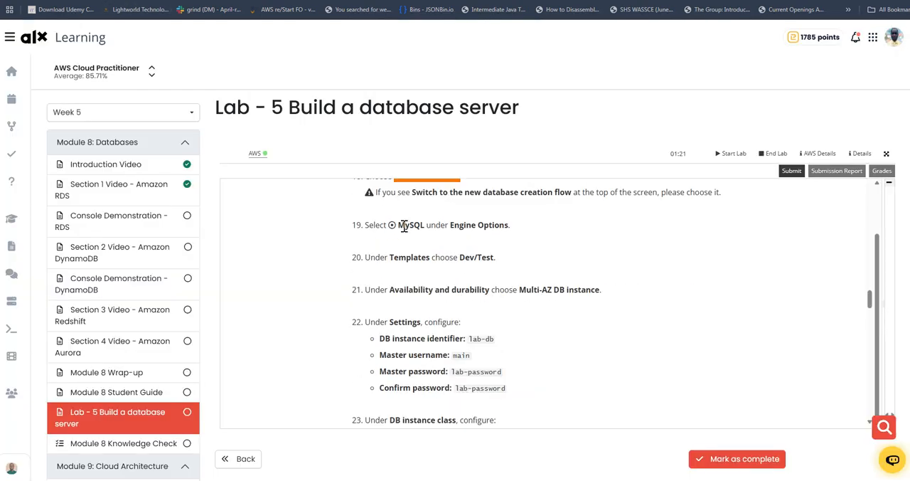
drag(403, 226, 416, 225)
drag(460, 258, 500, 257)
scroll(496, 269, down, 1)
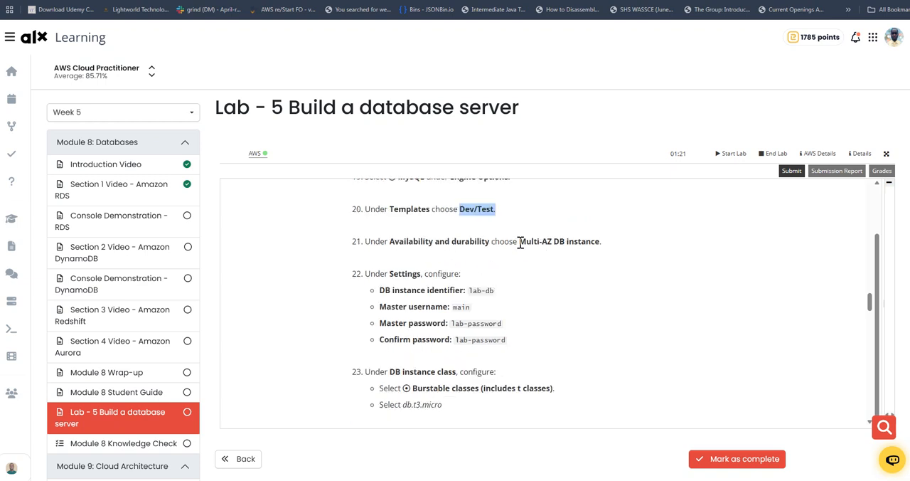
drag(520, 242, 596, 244)
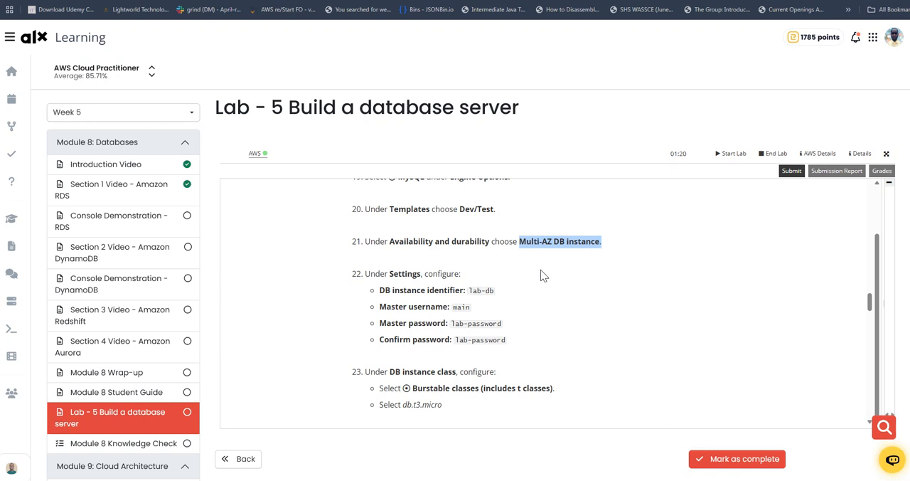
drag(467, 290, 498, 293)
key(ctrl+c)
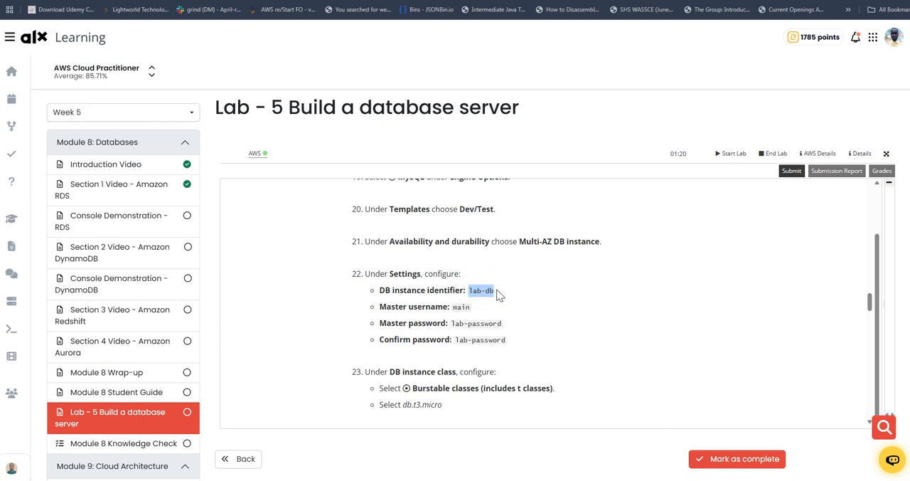
Return to the AWS database creation form and choose the MySQL engine with the Dev/Test template.
click(163, 0)
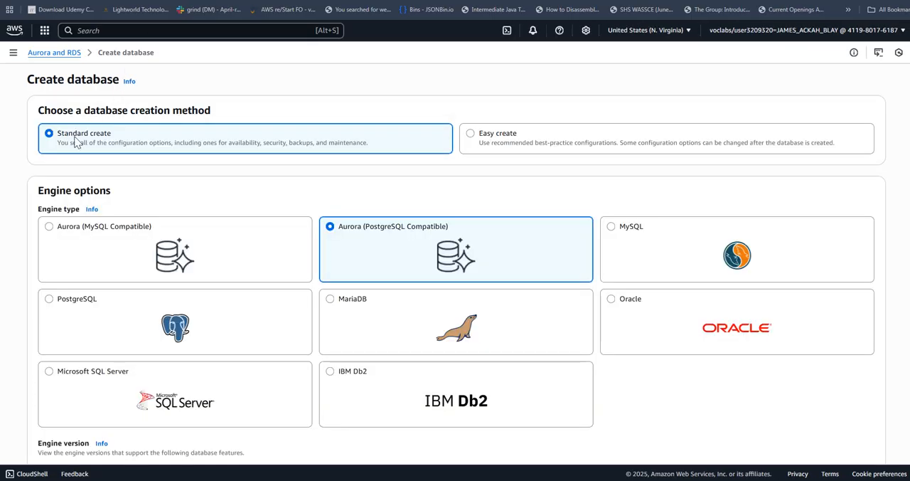
click(611, 228)
scroll(575, 233, down, 3)
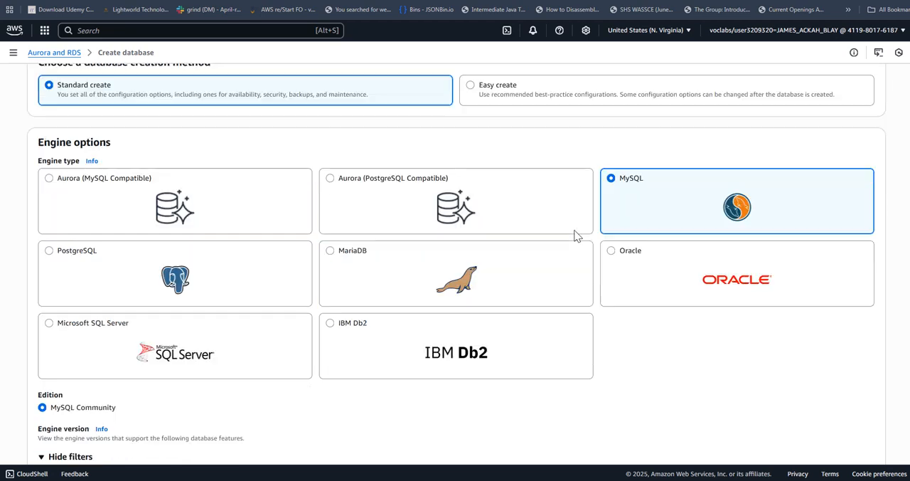
scroll(573, 233, down, 2)
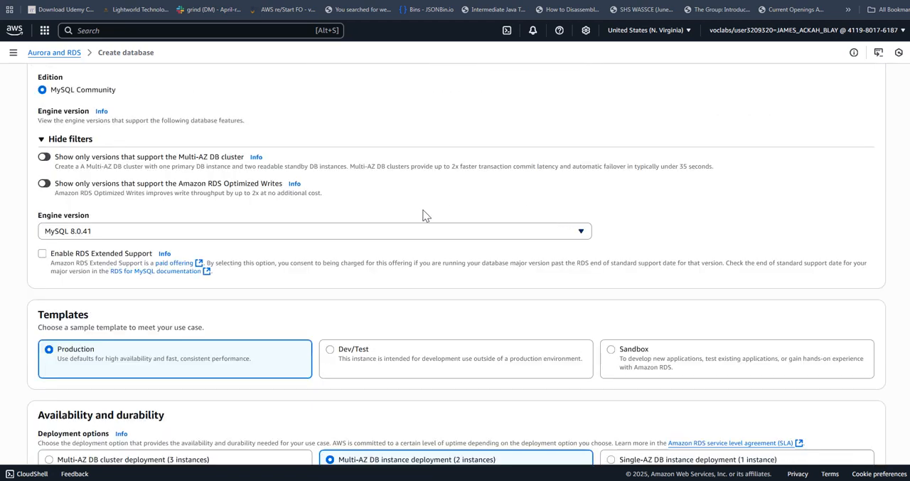
scroll(436, 211, down, 1)
click(380, 268)
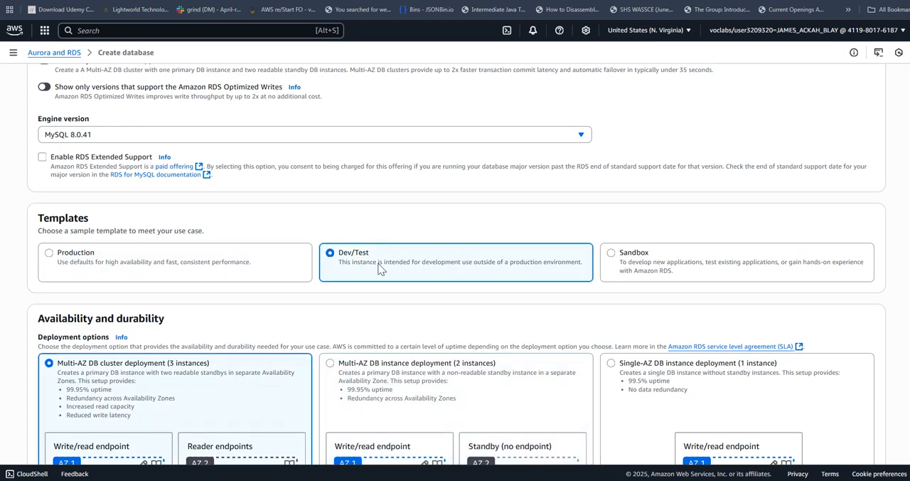
Compare the deployment options with the Multi-AZ DB cluster and choose Multi-AZ DB instance deployment (2 instances).
scroll(435, 257, down, 3)
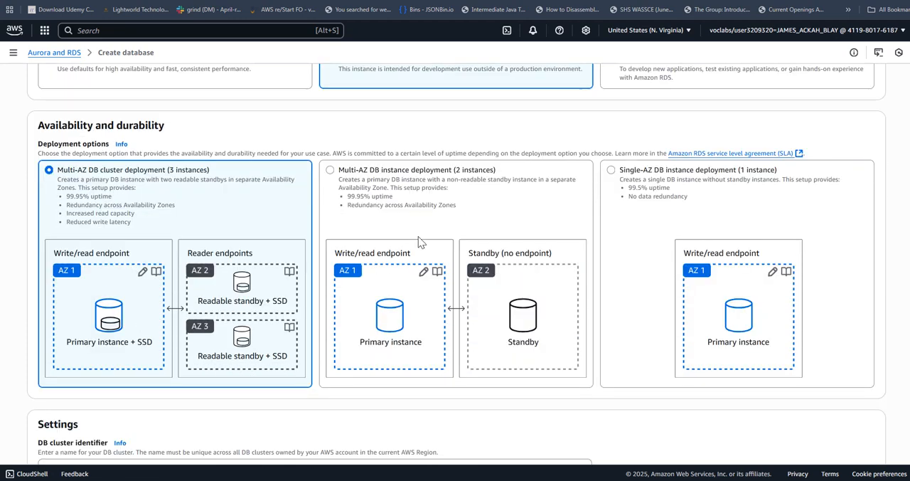
click(362, 178)
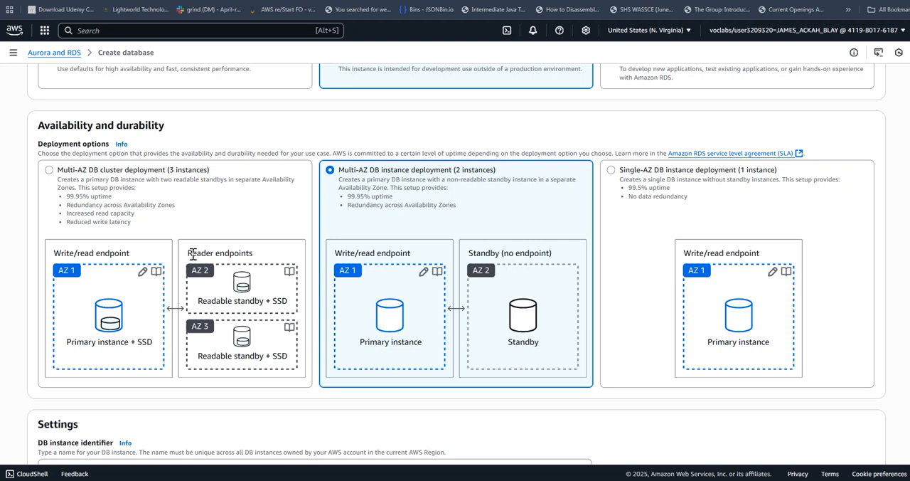
drag(189, 252, 240, 254)
click(242, 260)
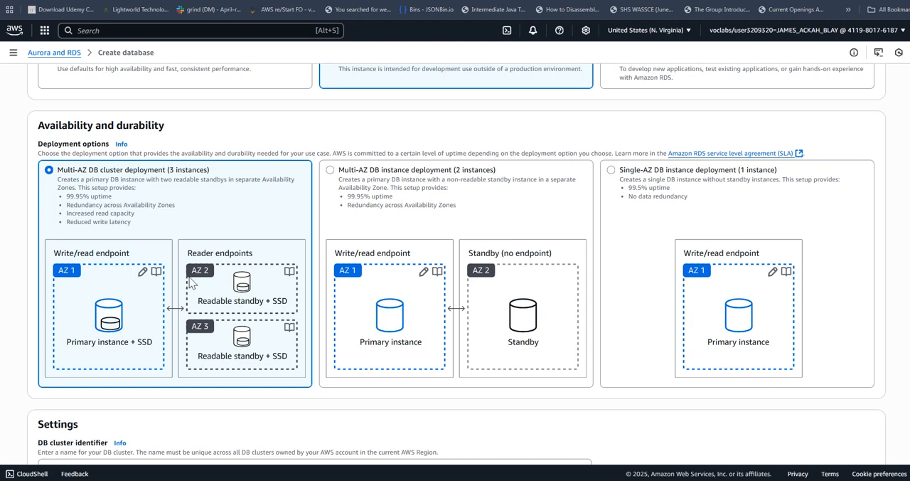
click(350, 178)
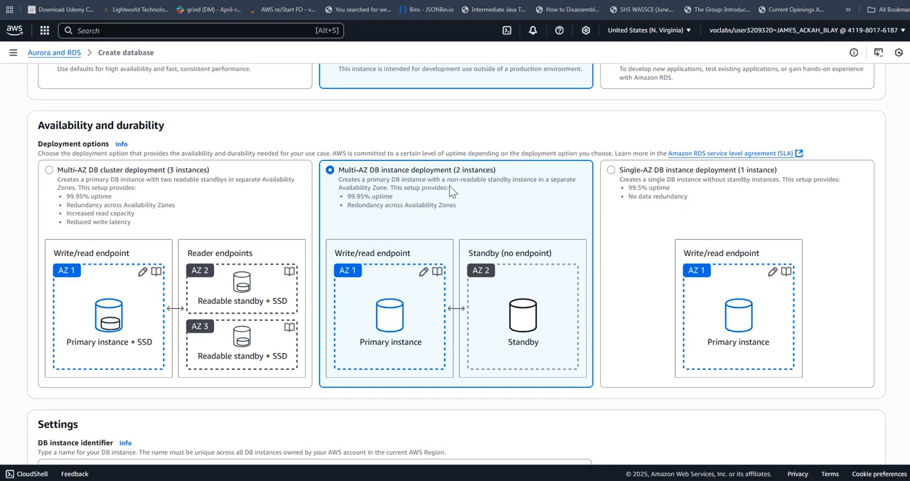
Replace the DB instance identifier with lab-db as given in the lab instructions.
scroll(452, 191, down, 4)
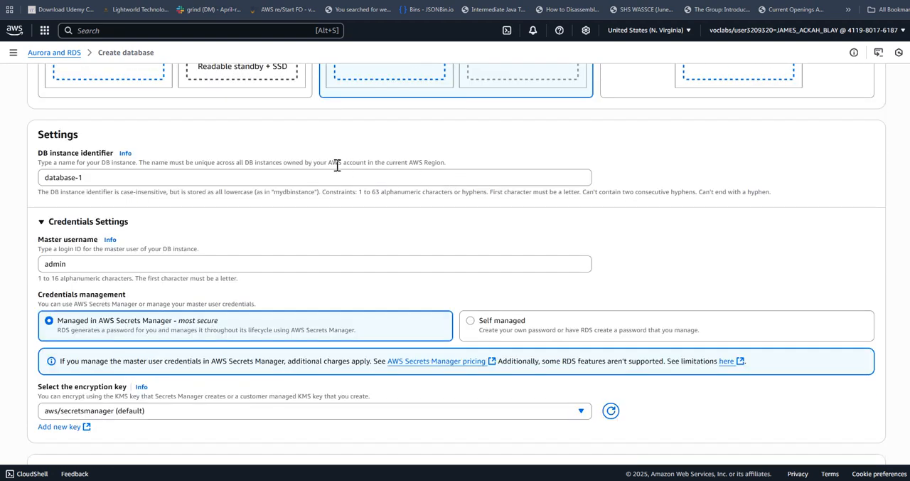
double_click(276, 175)
key(ctrl+a)
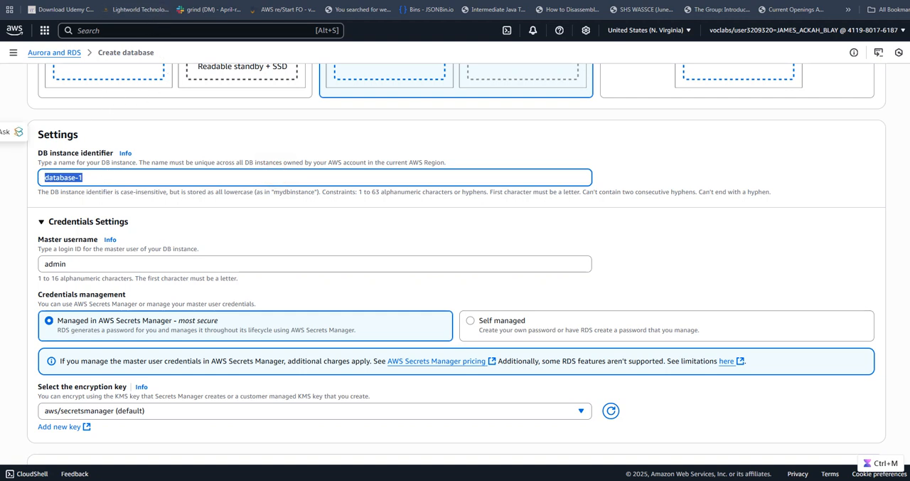
key(alt+Tab)
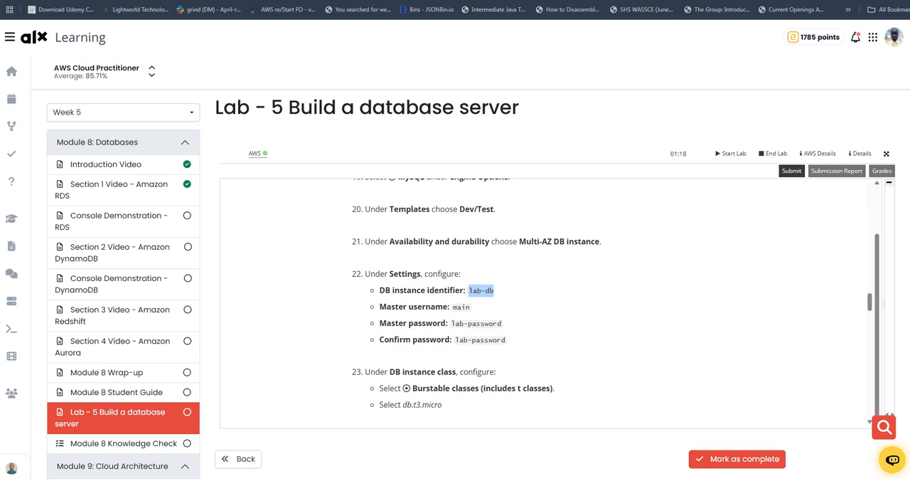
key(alt+Tab)
key(ctrl+v)
Set the master username to main and make the credentials self managed.
scroll(263, 196, down, 2)
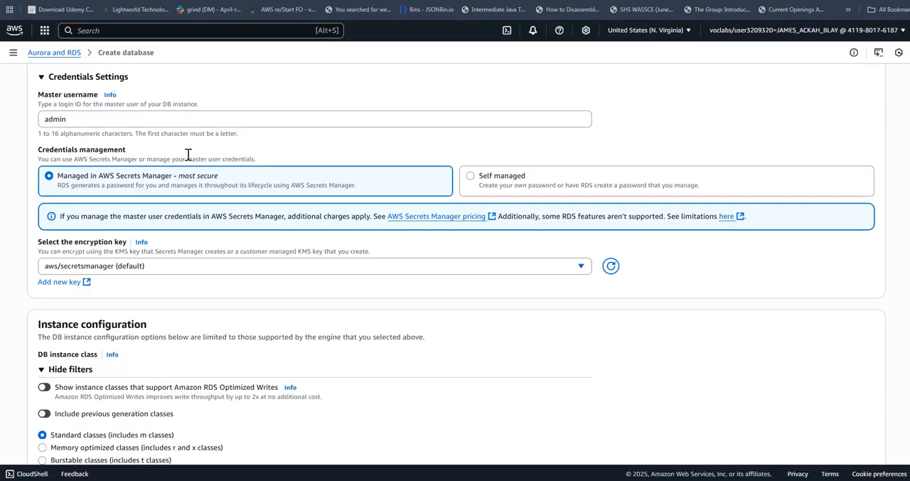
drag(86, 119, 32, 119)
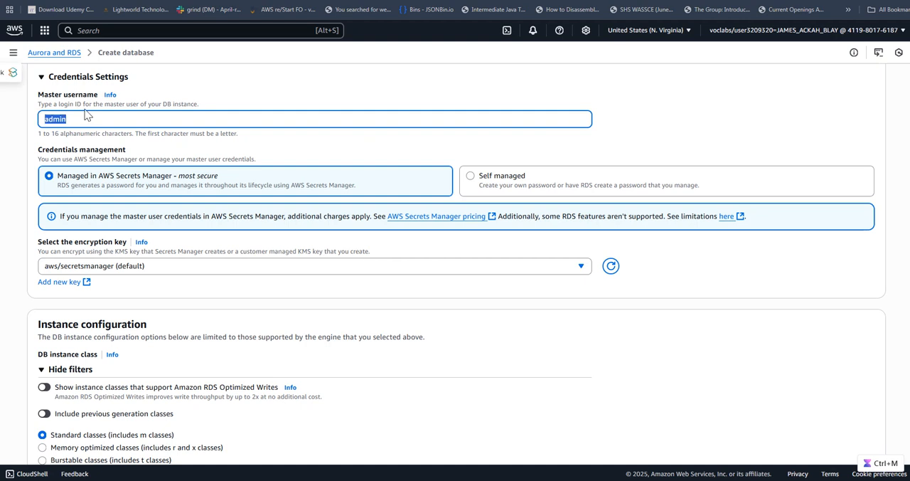
text(main)
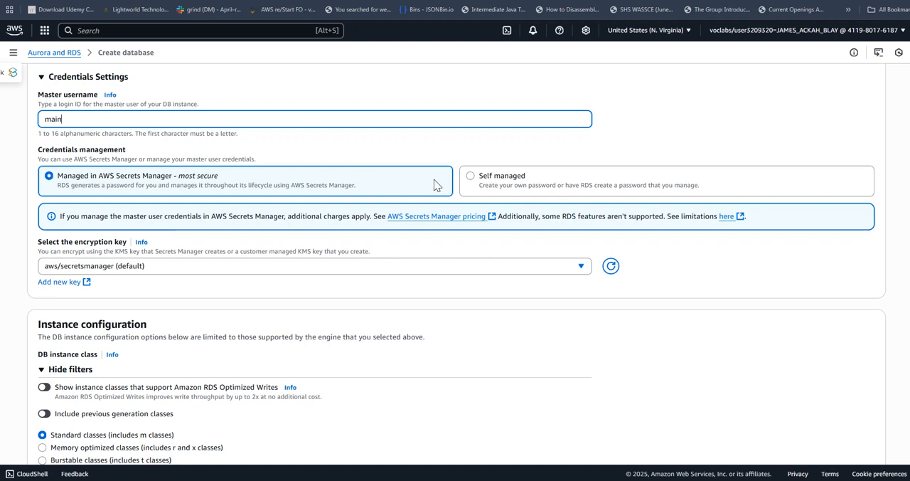
click(474, 178)
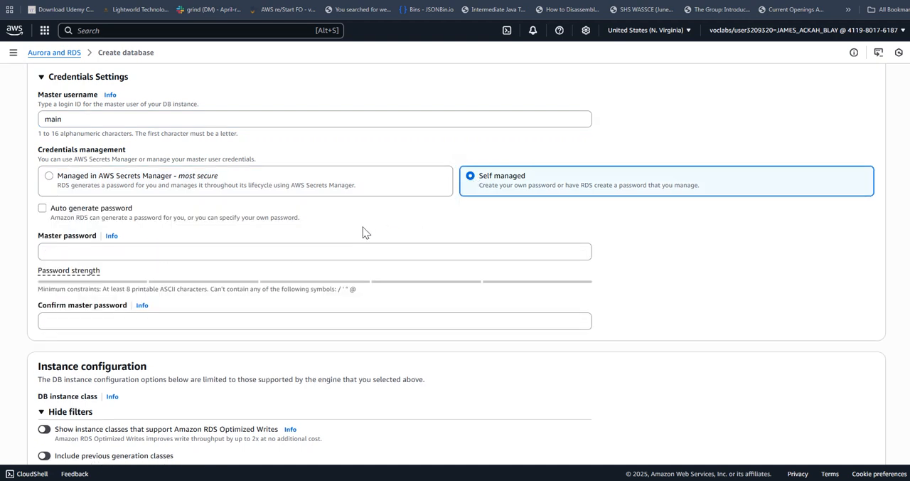
Copy the master password from the lab instructions and enter it in the master password and confirmation fields.
click(233, 249)
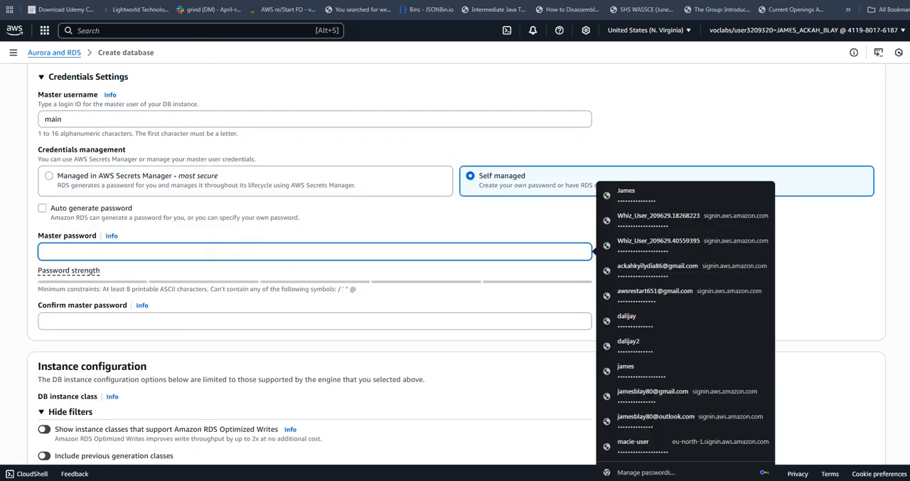
click(126, 1)
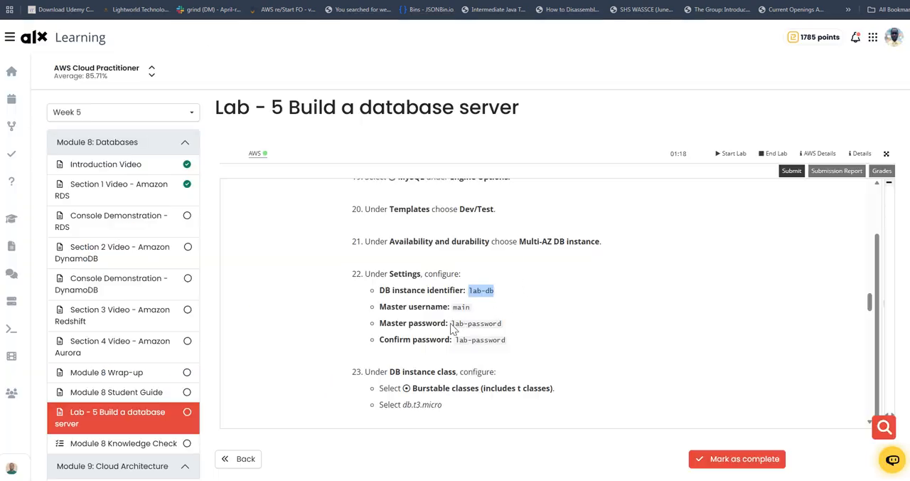
drag(452, 322, 502, 320)
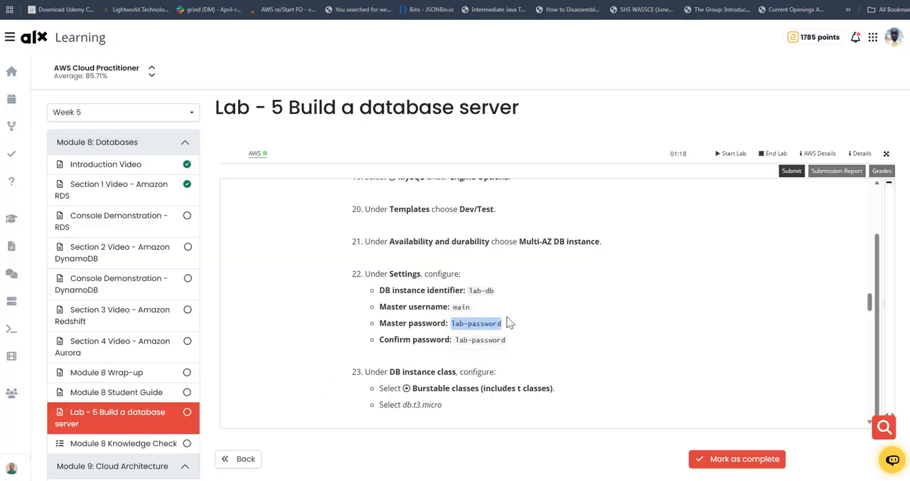
click(125, 9)
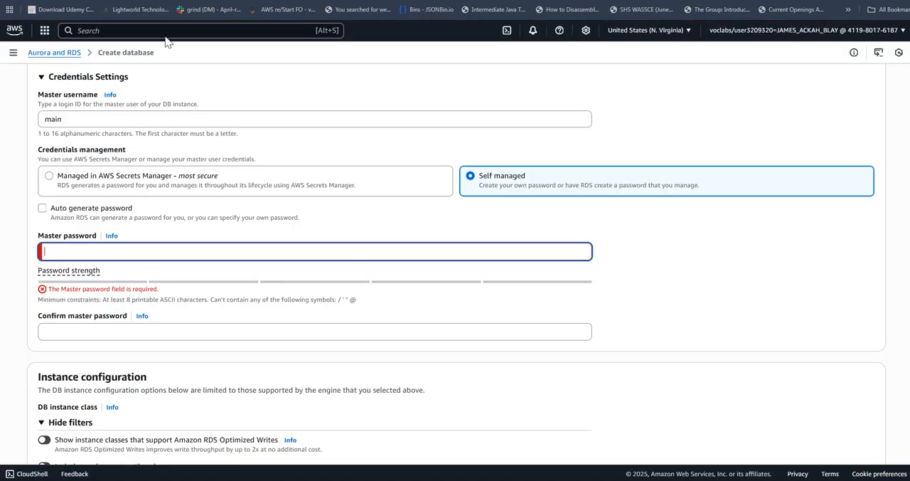
key(ctrl+v)
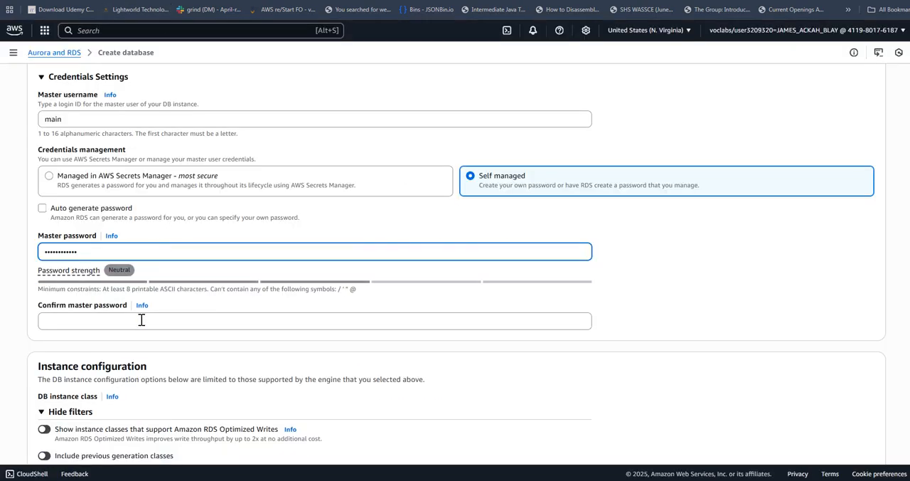
click(142, 319)
key(ctrl+v)
Set the DB instance class to burstable classes (includes t classes) with db.t3.micro.
scroll(214, 227, down, 3)
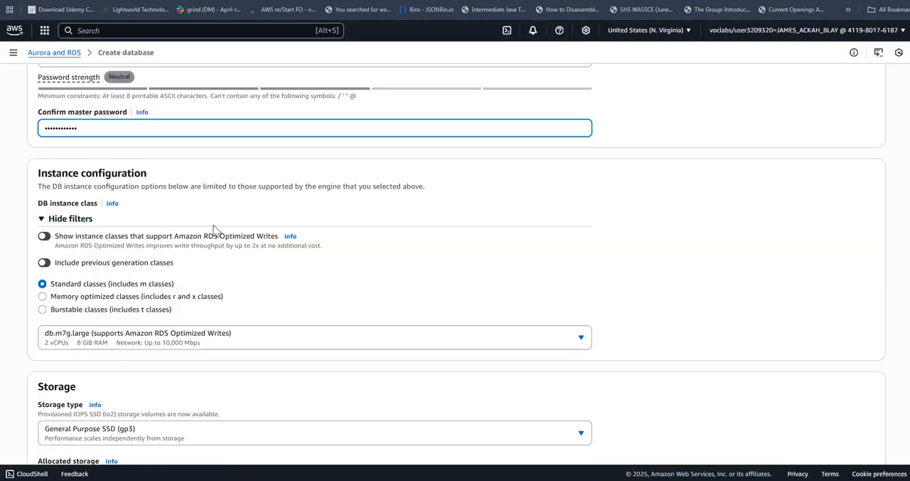
scroll(227, 214, down, 2)
scroll(292, 188, down, 1)
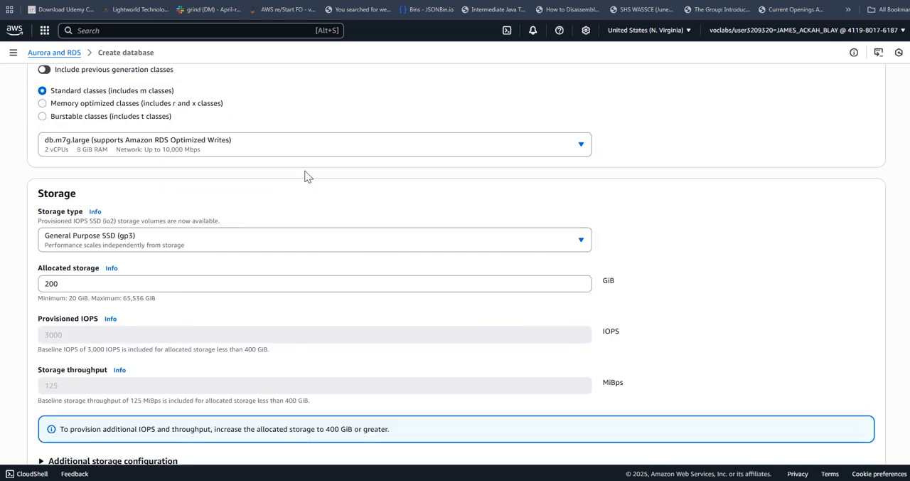
scroll(121, 141, up, 1)
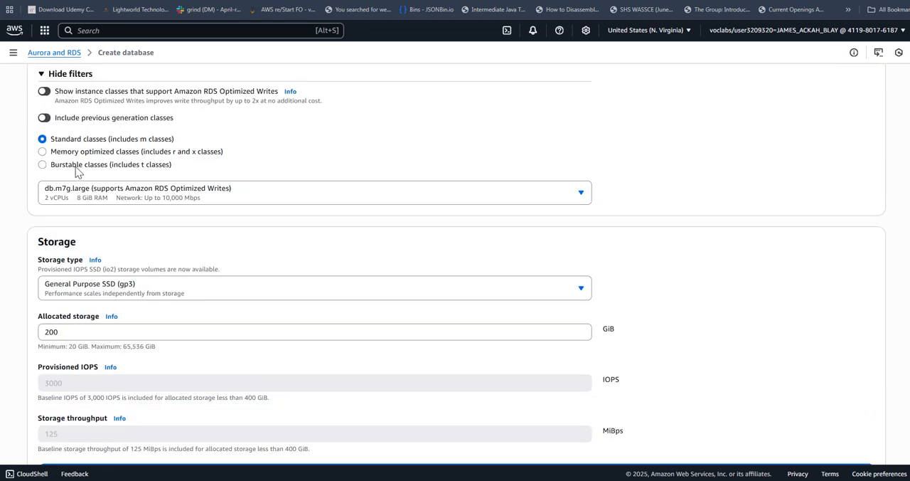
click(122, 167)
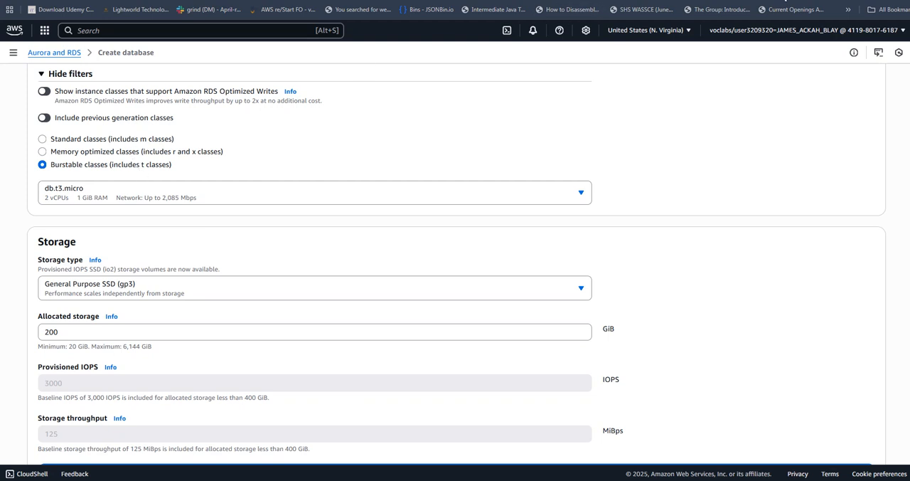
Set the allocated storage to 20 GiB for the General Purpose SSD (gp3) volume.
scroll(455, 263, down, 1)
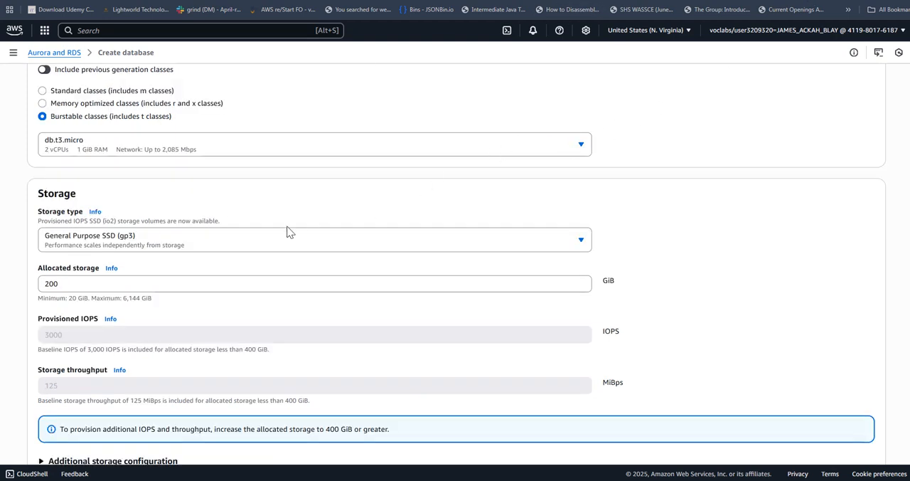
click(104, 281)
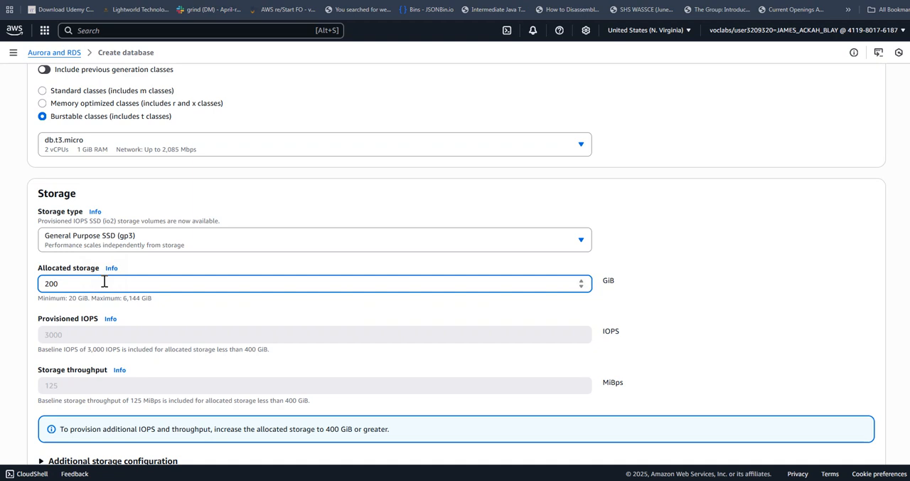
key(BackSpace)
Choose Lab VPC as the virtual private cloud in the database's connectivity settings.
scroll(298, 264, down, 1)
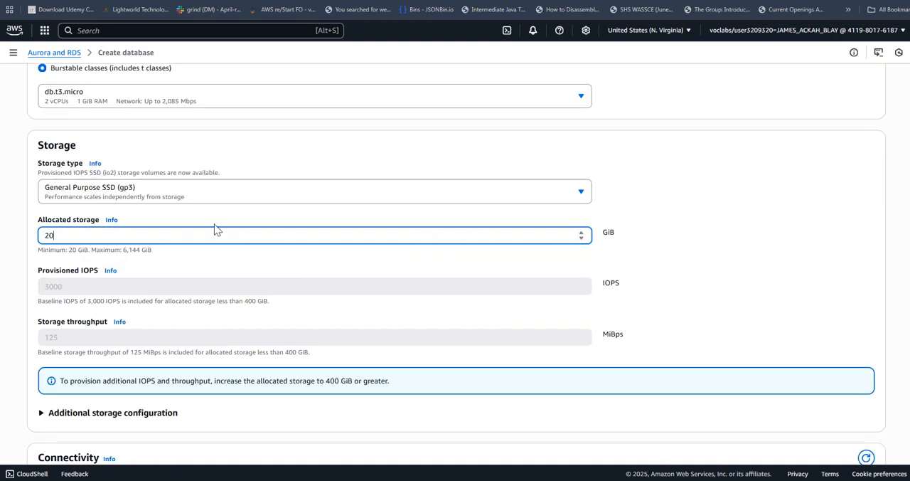
scroll(288, 219, down, 3)
scroll(295, 213, down, 3)
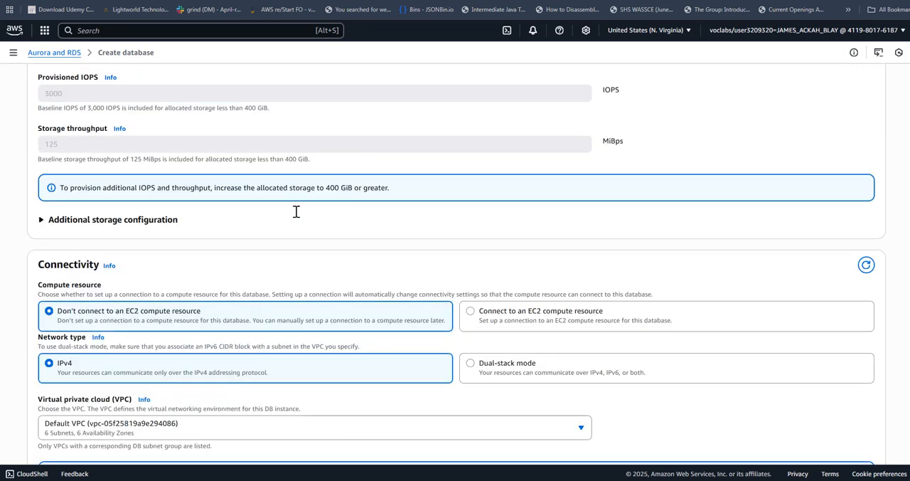
scroll(418, 214, down, 2)
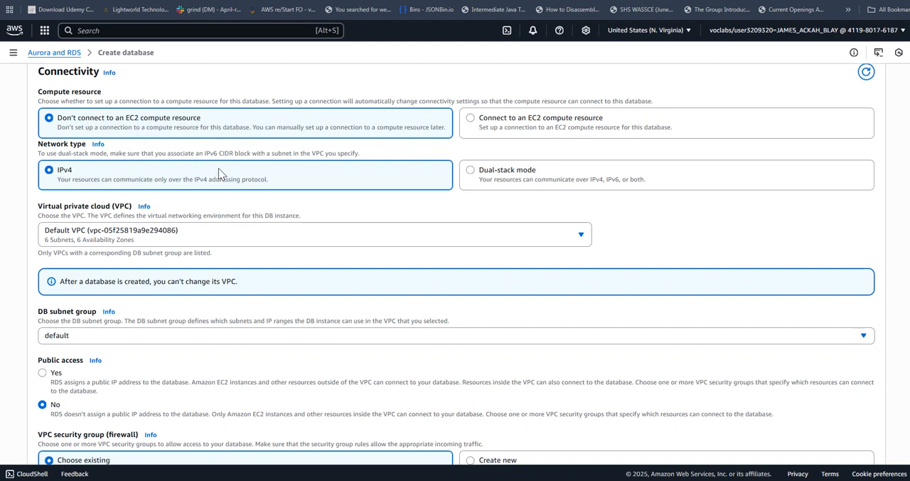
scroll(218, 168, down, 1)
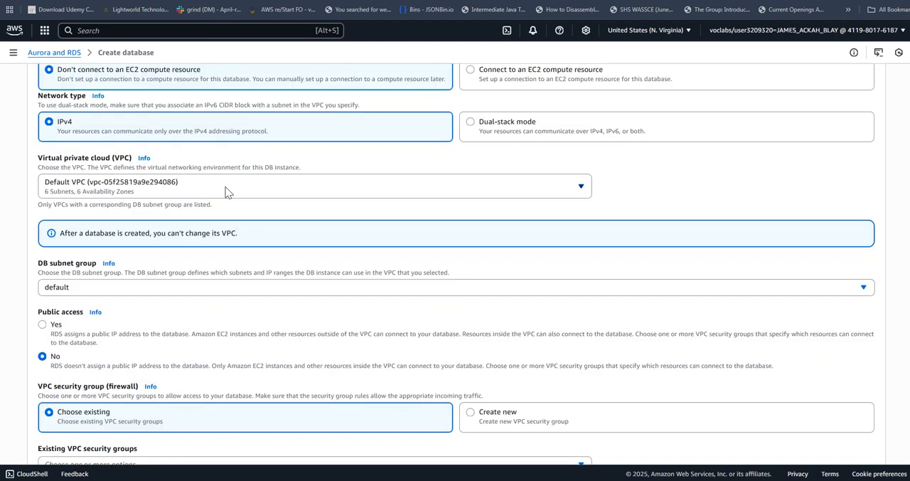
click(224, 187)
click(147, 239)
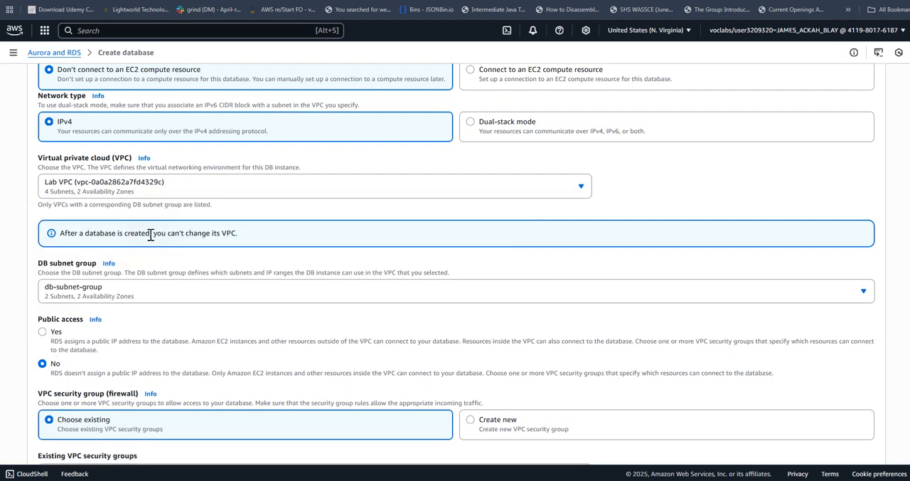
Replace the default VPC security group with DB Security Group in the database's connectivity settings.
scroll(234, 232, down, 2)
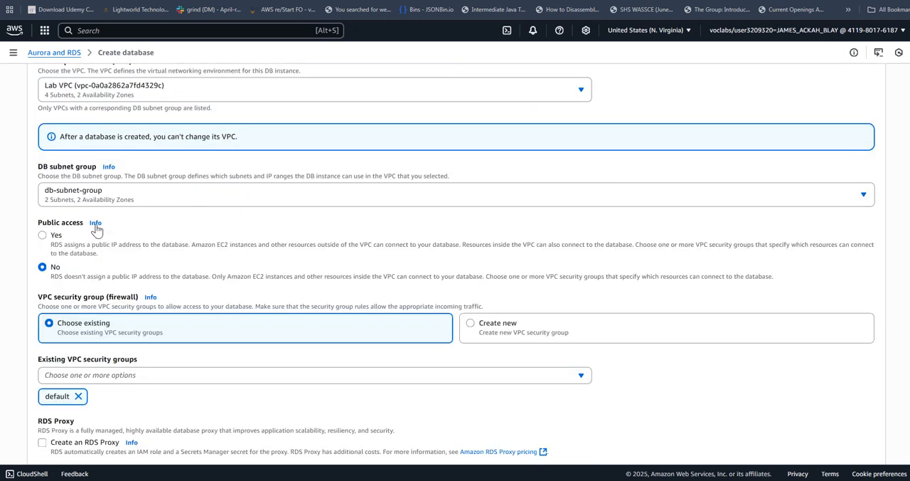
click(183, 197)
click(196, 207)
scroll(196, 207, down, 2)
scroll(256, 234, down, 1)
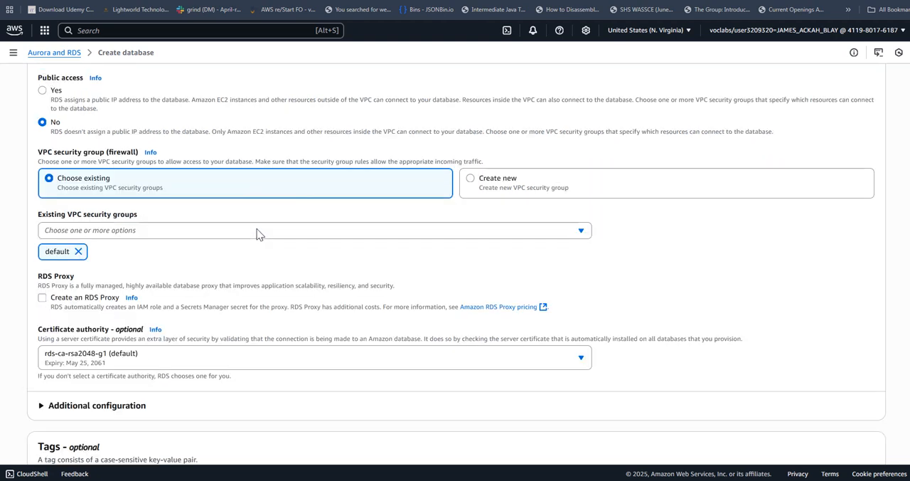
click(198, 234)
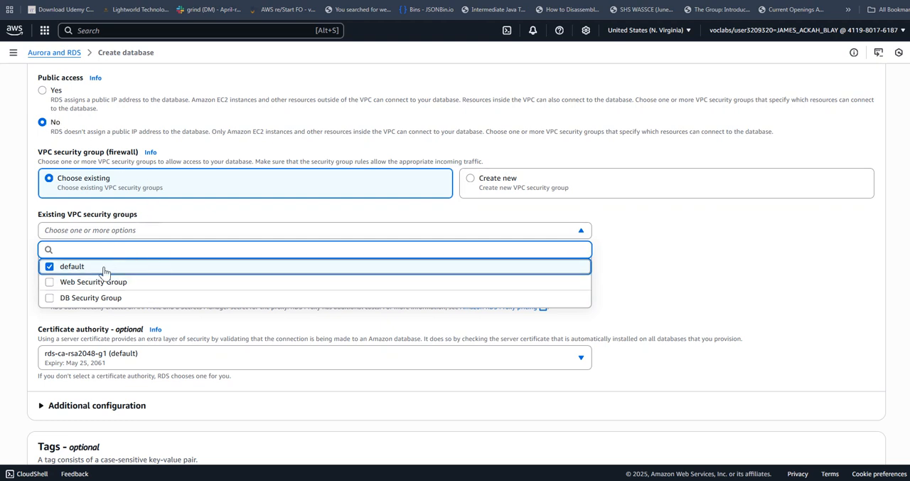
click(51, 268)
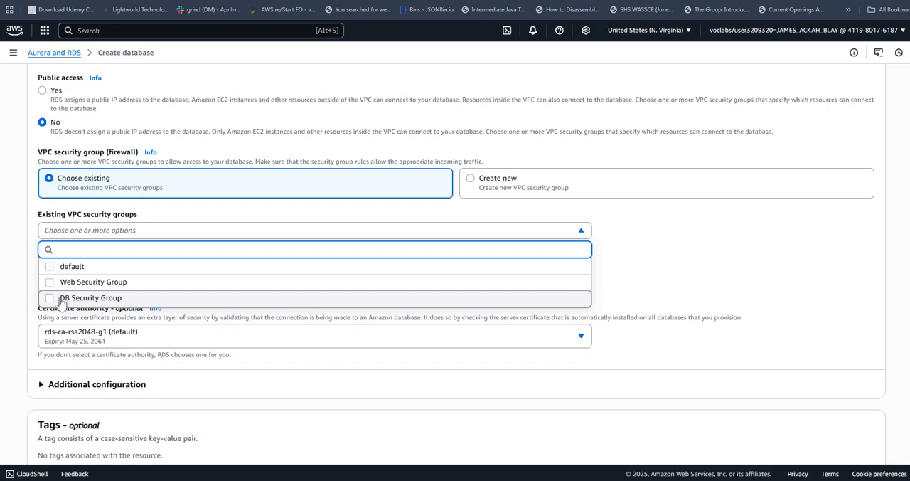
click(53, 298)
scroll(215, 303, down, 3)
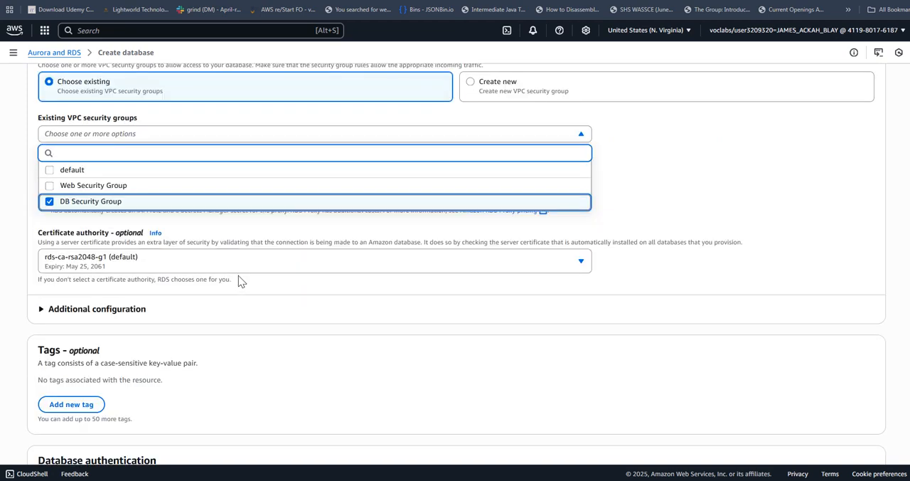
scroll(251, 242, down, 1)
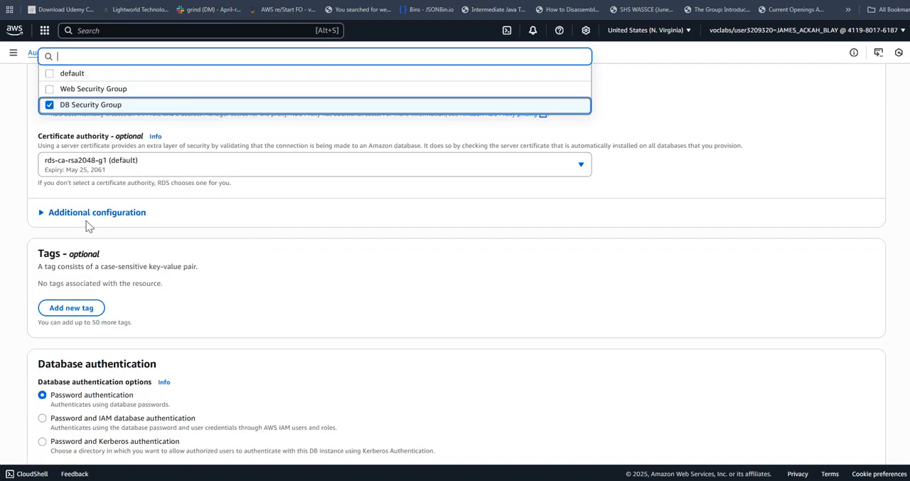
Expand the additional connectivity configuration and disable Enhanced monitoring for the database.
click(41, 213)
scroll(173, 244, down, 7)
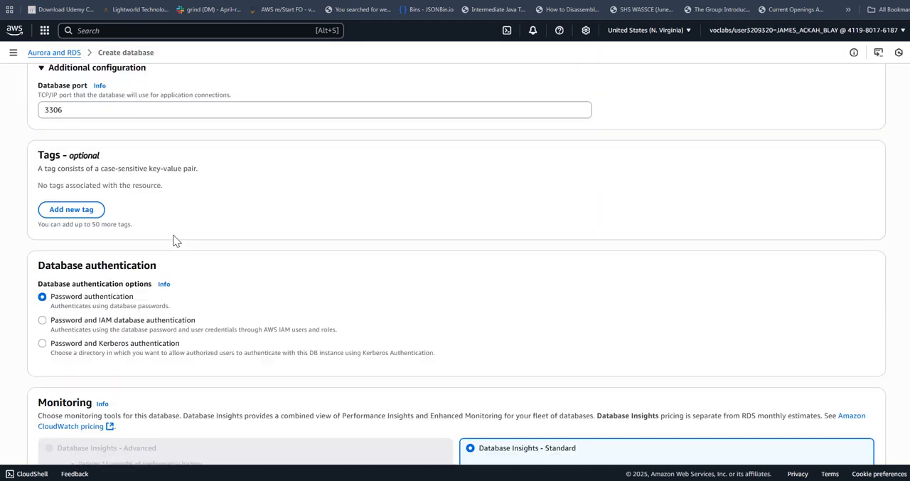
scroll(256, 231, down, 3)
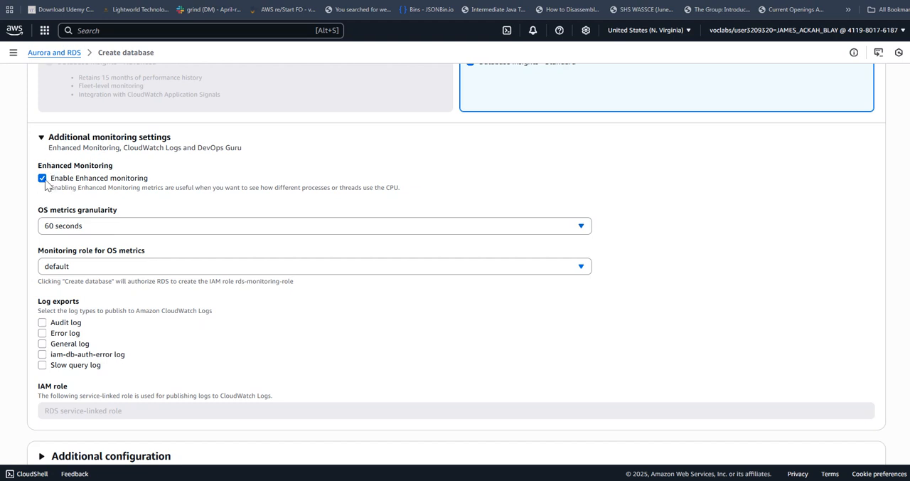
click(42, 179)
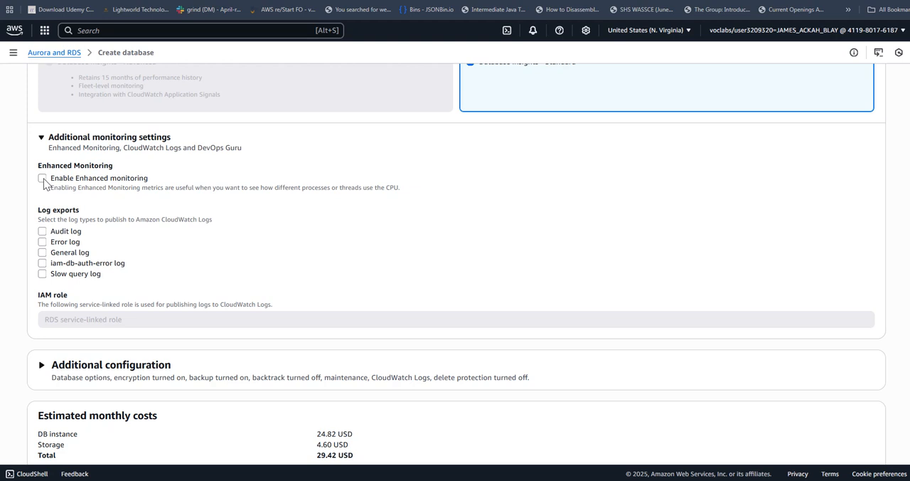
Disable automated backups and encryption in the database's additional configuration.
scroll(182, 181, down, 2)
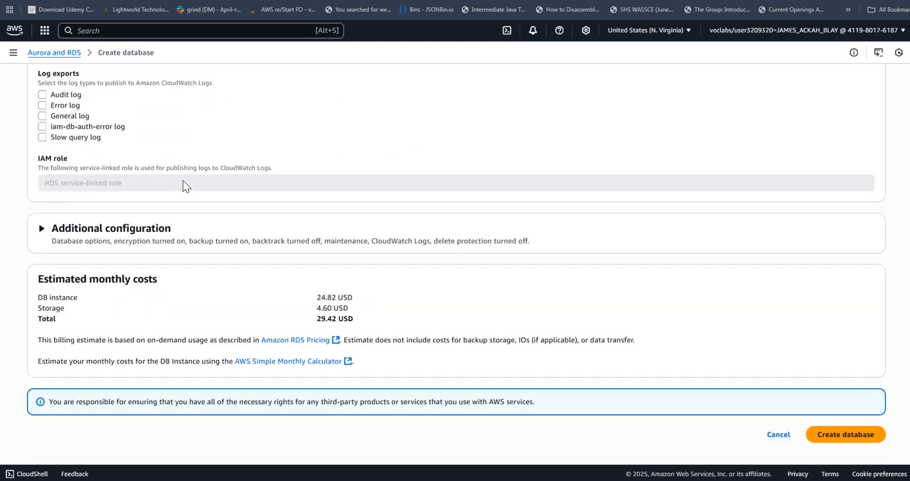
click(41, 229)
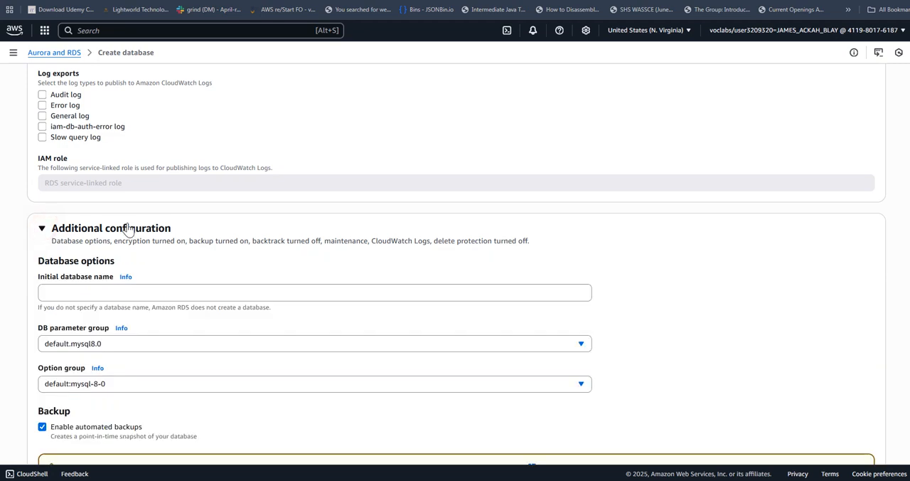
scroll(128, 217, down, 4)
click(42, 185)
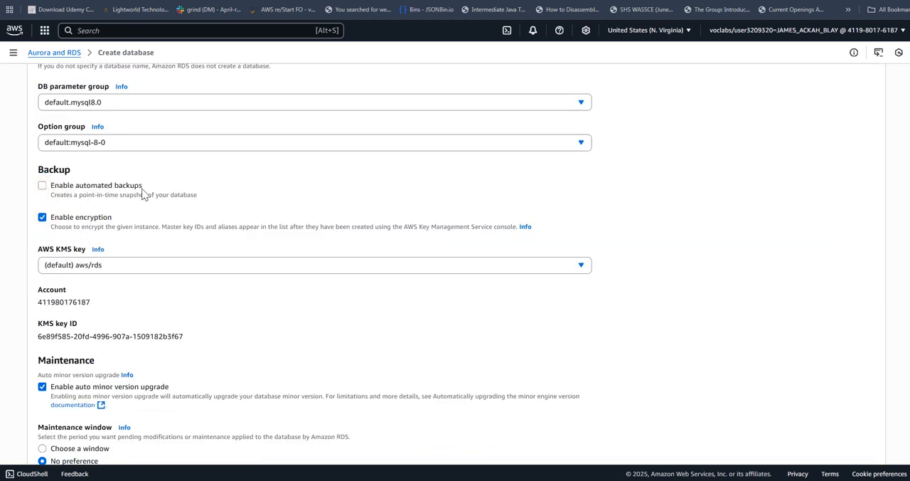
click(43, 217)
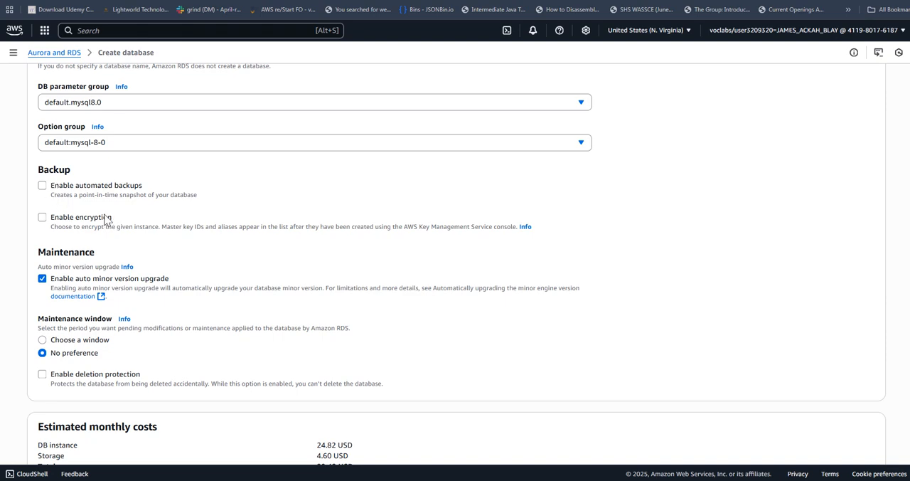
Set the initial database name to lab and check the remaining settings against the lab instructions.
scroll(158, 173, down, 2)
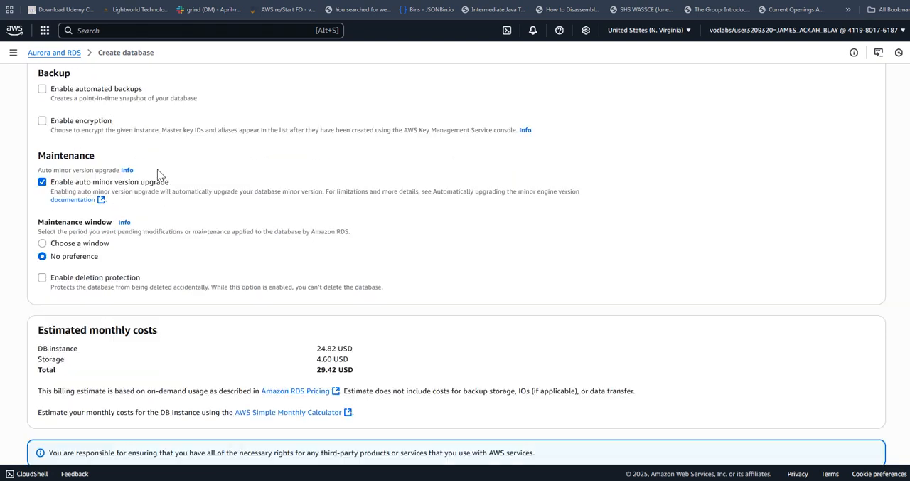
scroll(157, 173, up, 3)
click(114, 145)
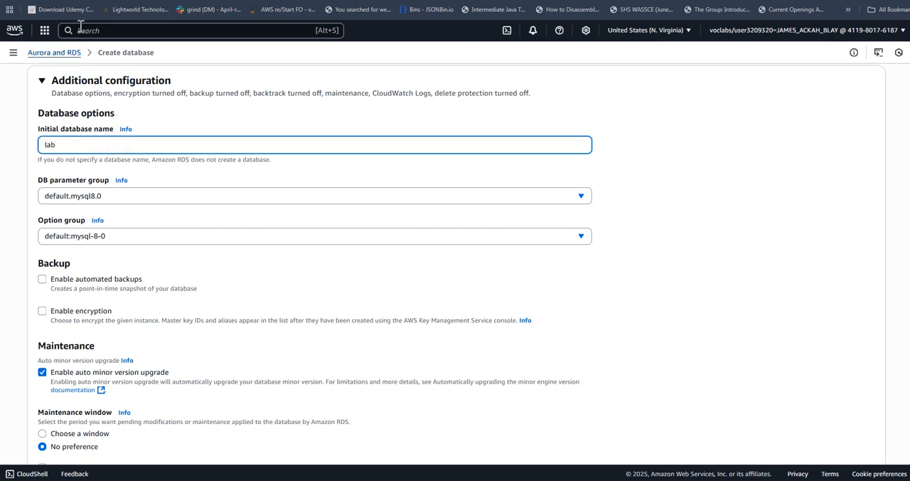
click(92, 1)
scroll(481, 292, down, 2)
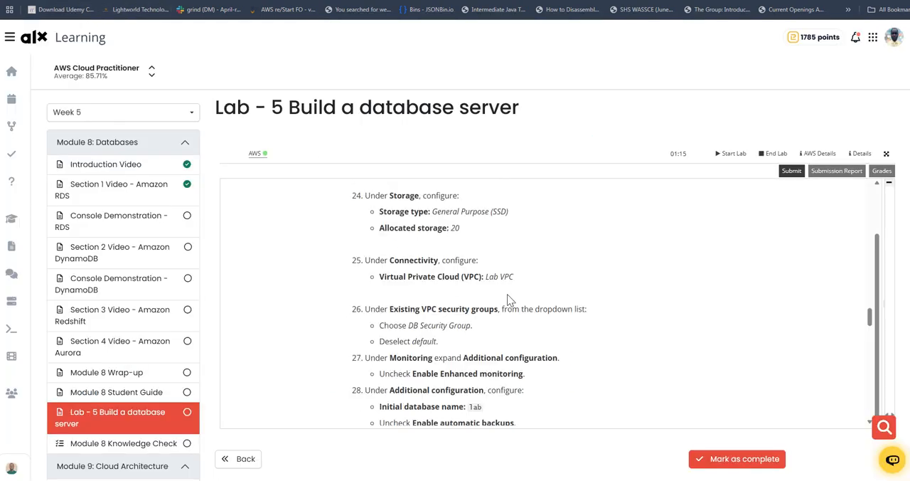
double_click(472, 310)
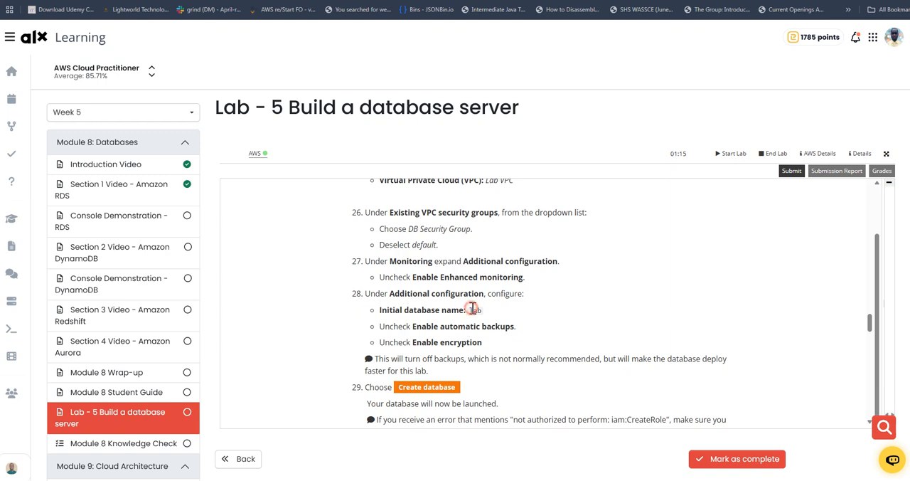
scroll(529, 317, down, 2)
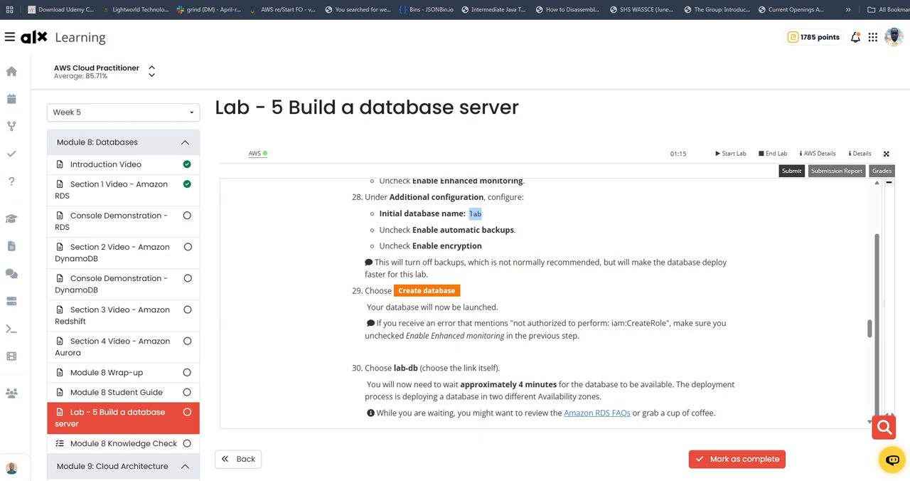
Return to the database form, create the lab-db database and dismiss the suggested add-ons.
key(alt+Tab)
scroll(703, 335, down, 3)
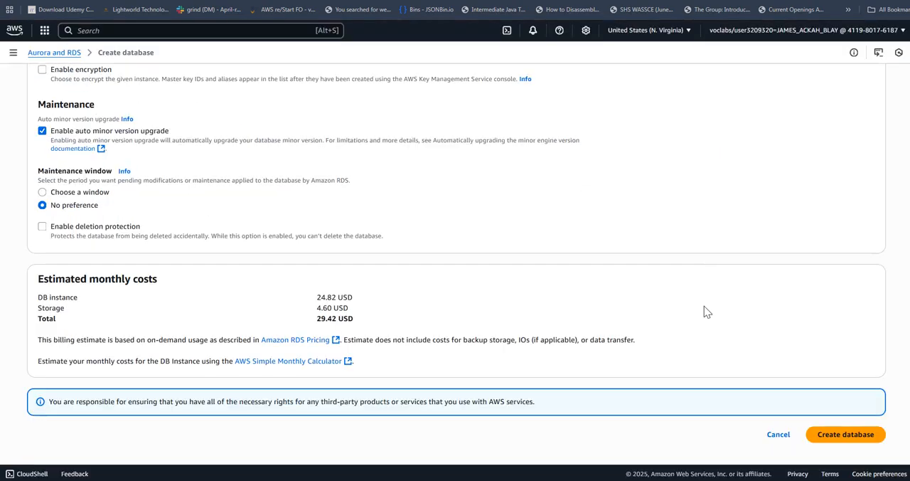
click(844, 439)
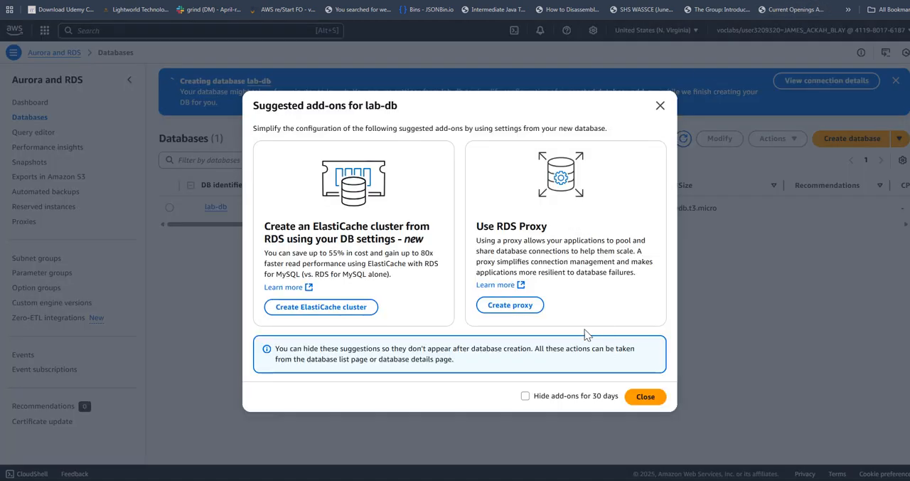
click(644, 397)
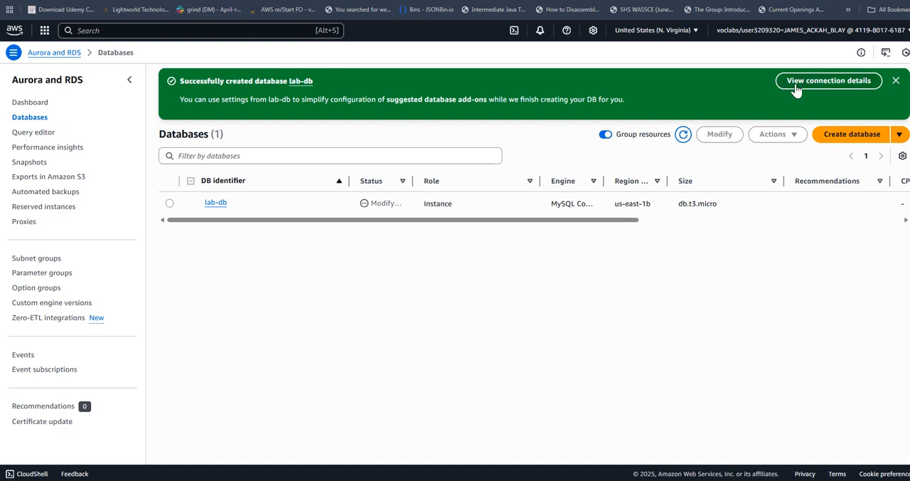
Copy the endpoint from lab-db's connection details, paste it into a blank text editor document and close the details.
click(827, 81)
click(318, 315)
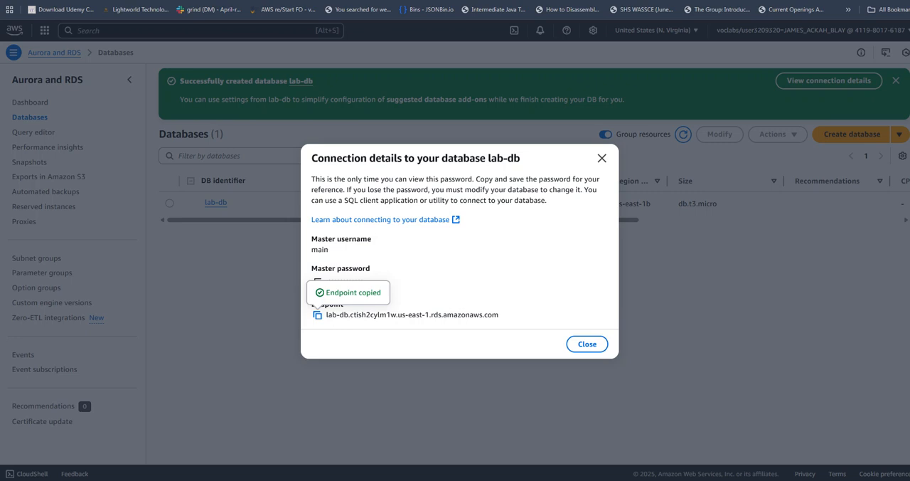
key(alt+Tab)
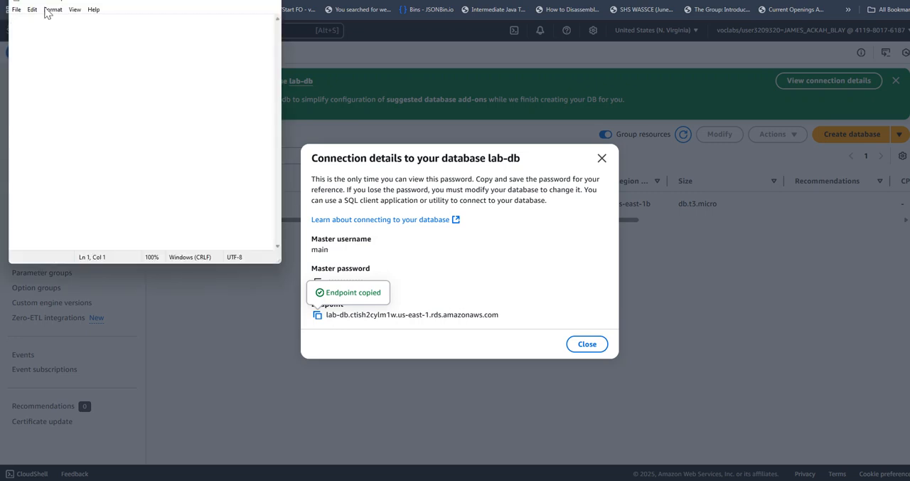
click(156, 50)
key(ctrl+v)
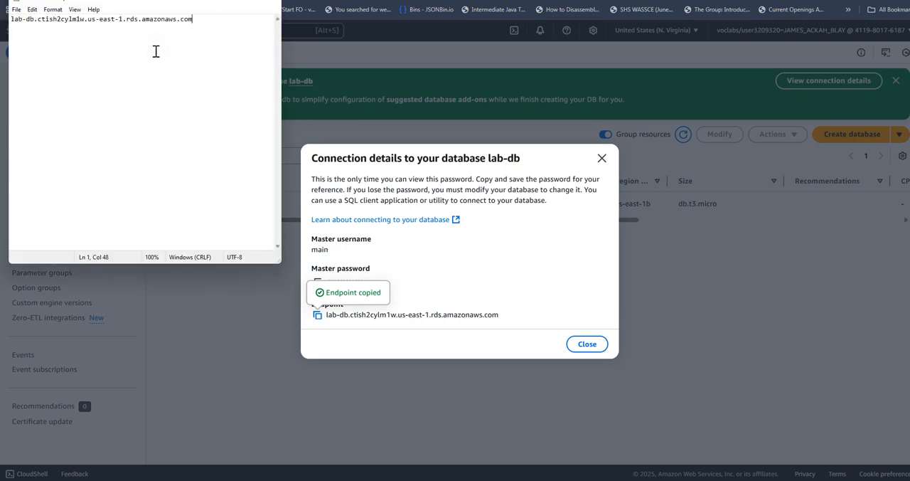
click(586, 344)
Return to the lab instructions for Task 4, show the AWS details and copy the WebServer IP address 13.220.156.138.
key(ctrl+shift+Tab)
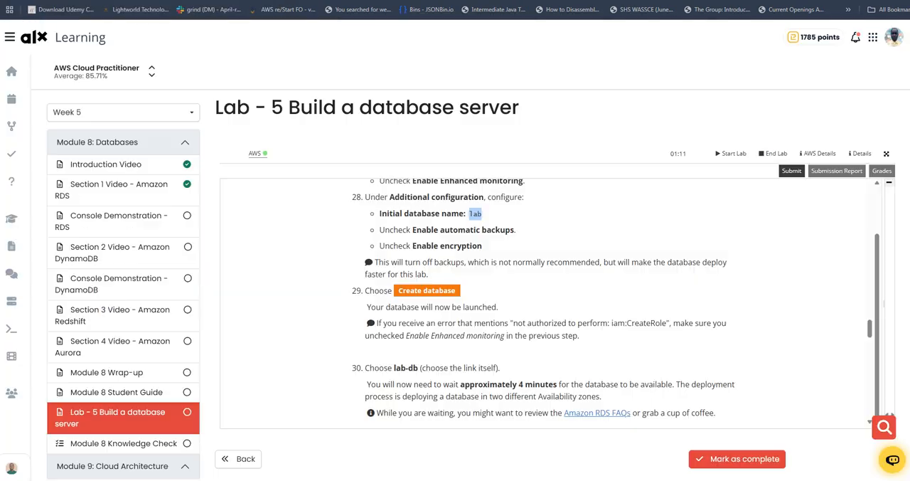
scroll(482, 271, down, 2)
scroll(451, 351, down, 2)
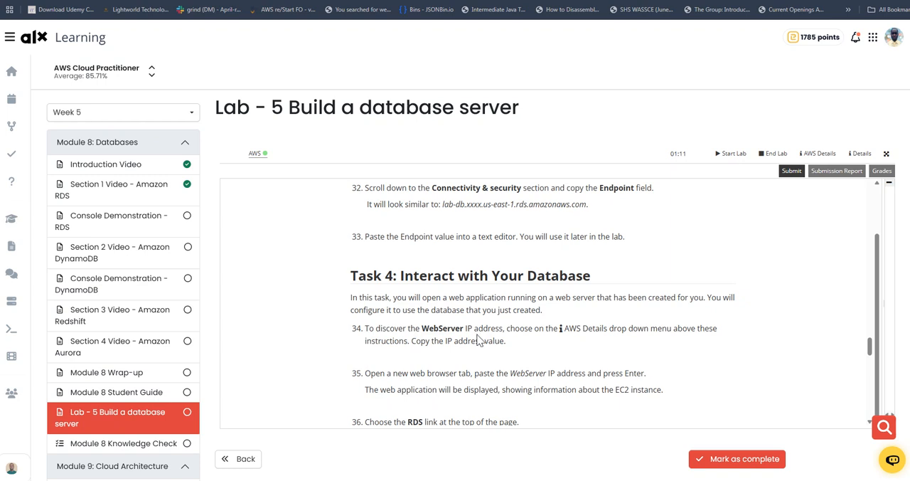
scroll(440, 293, down, 1)
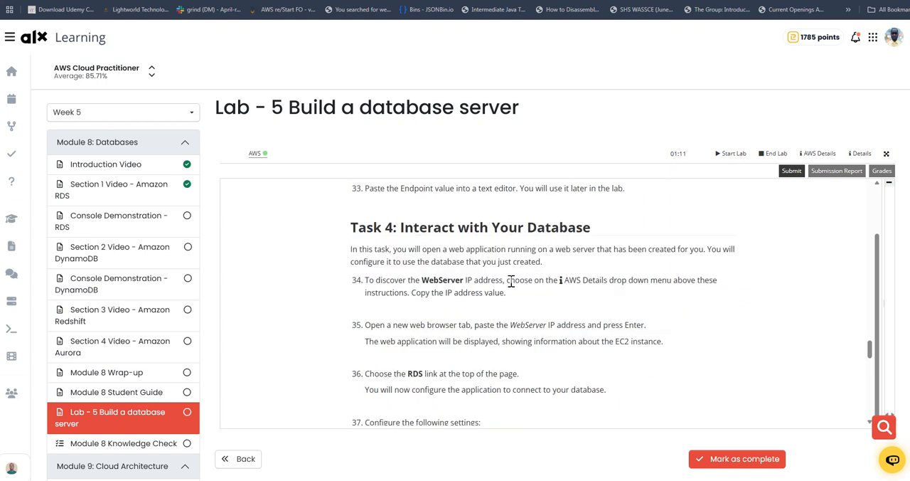
click(815, 155)
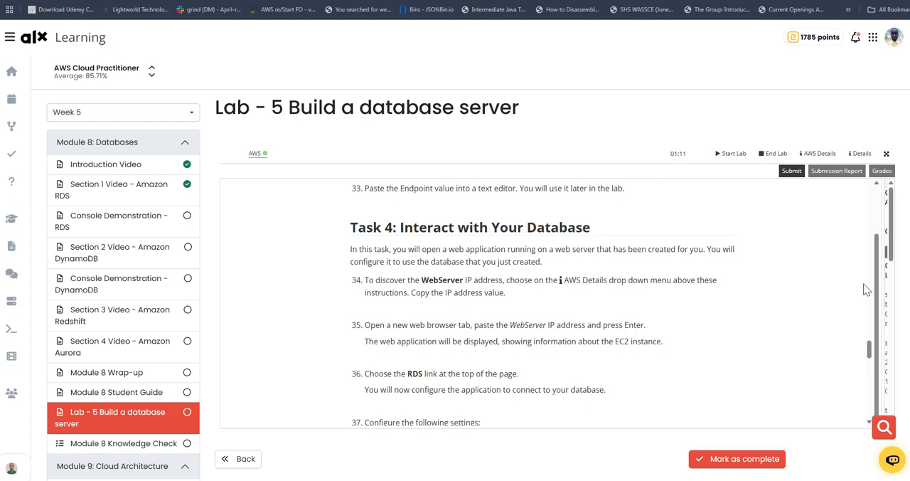
drag(886, 275, 693, 275)
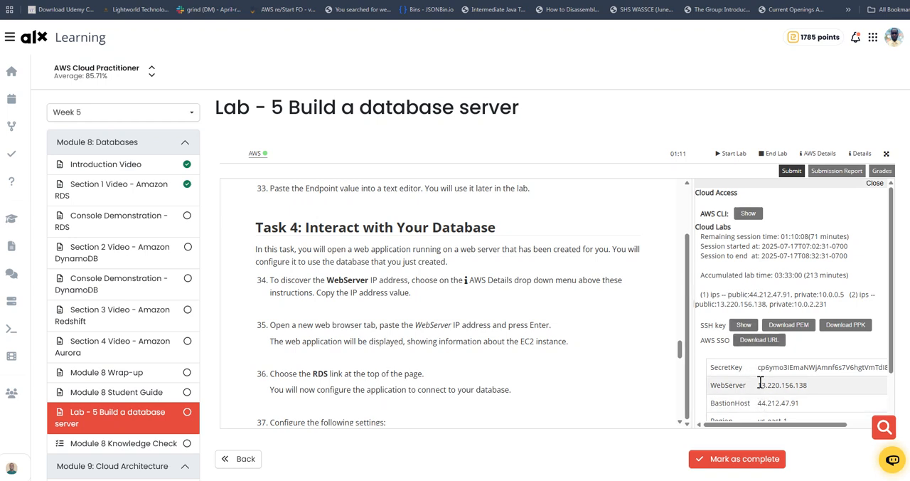
drag(757, 385, 805, 384)
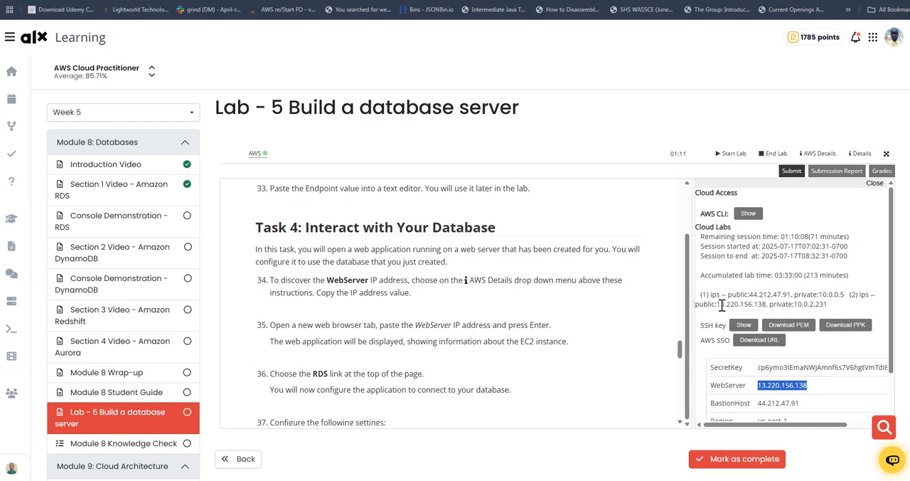
drag(716, 304, 766, 304)
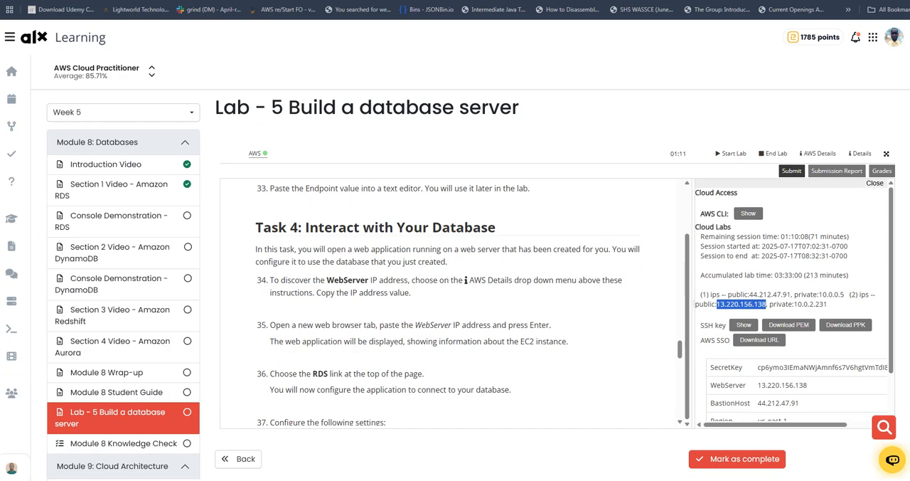
Open the web application at 13.220.156.138 in a new browser tab and go to its RDS page.
key(ctrl+t)
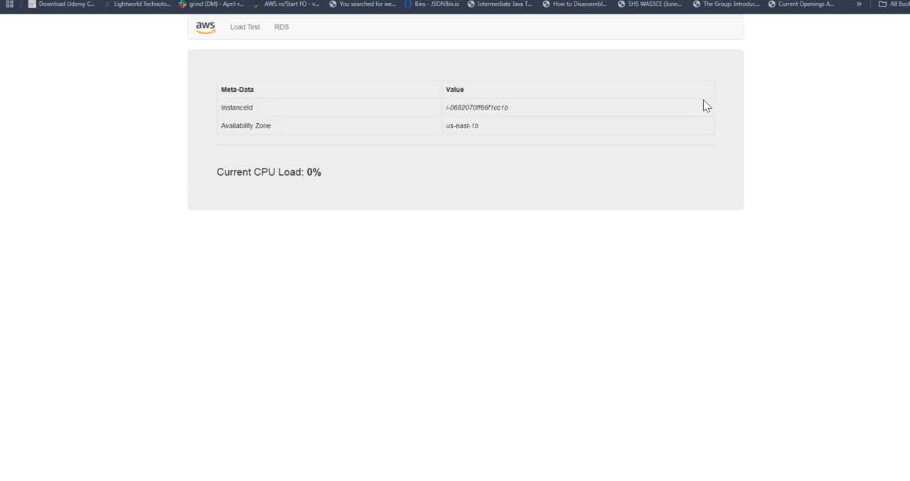
click(282, 29)
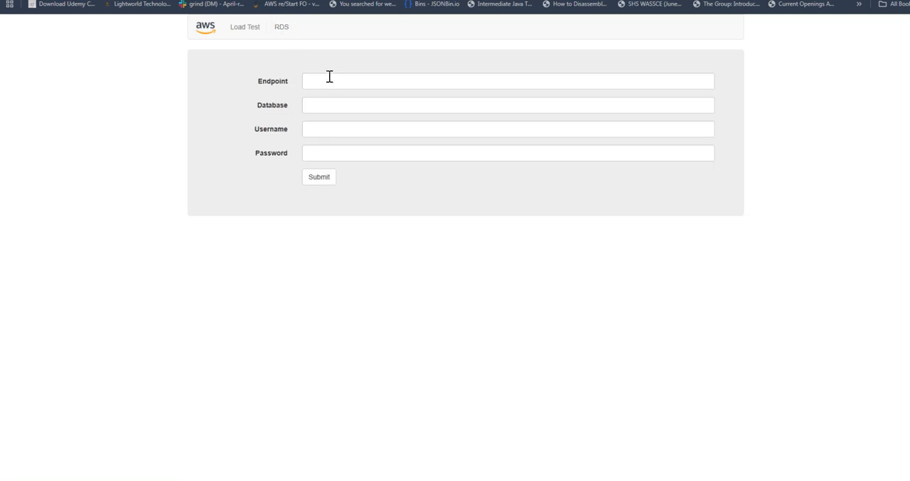
Fill the web application's Endpoint field with the lab-db endpoint saved in the text editor document.
click(313, 79)
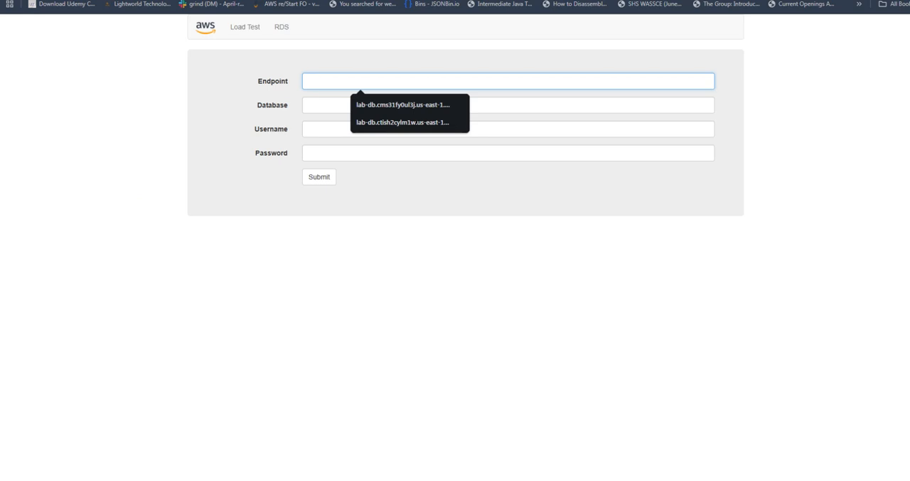
key(alt+Tab)
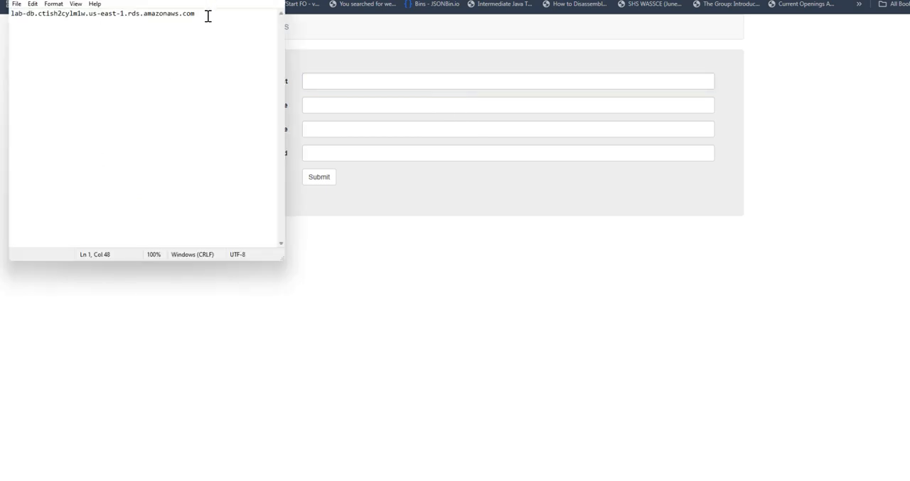
drag(208, 17, 5, 14)
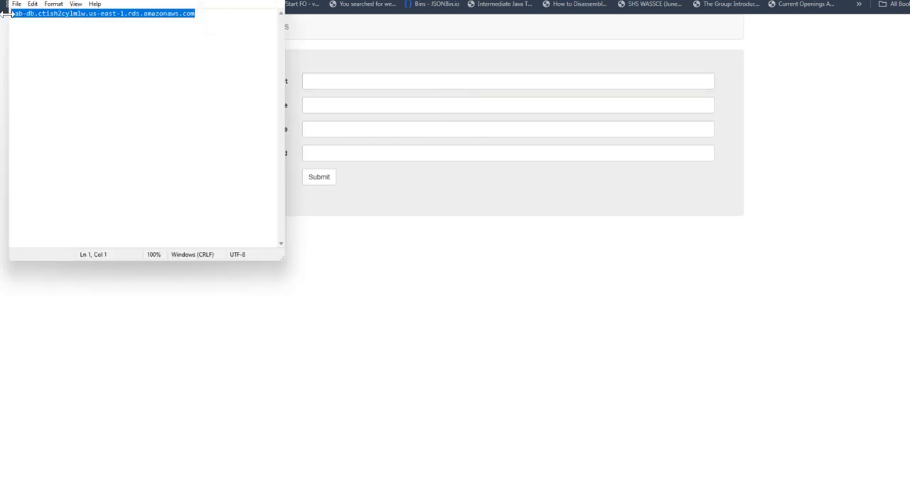
click(382, 81)
key(ctrl+v)
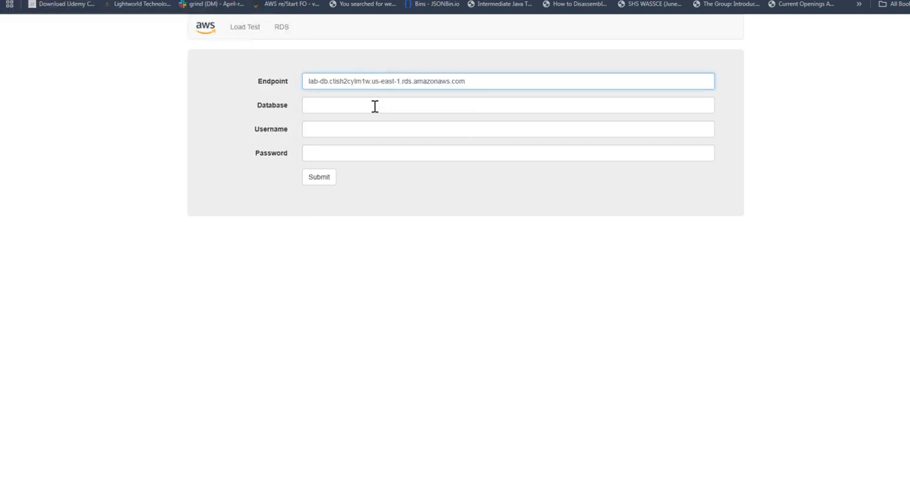
Look up the connection settings in item 37 of the lab instructions and set Database to lab and Username to main.
click(375, 106)
click(107, 2)
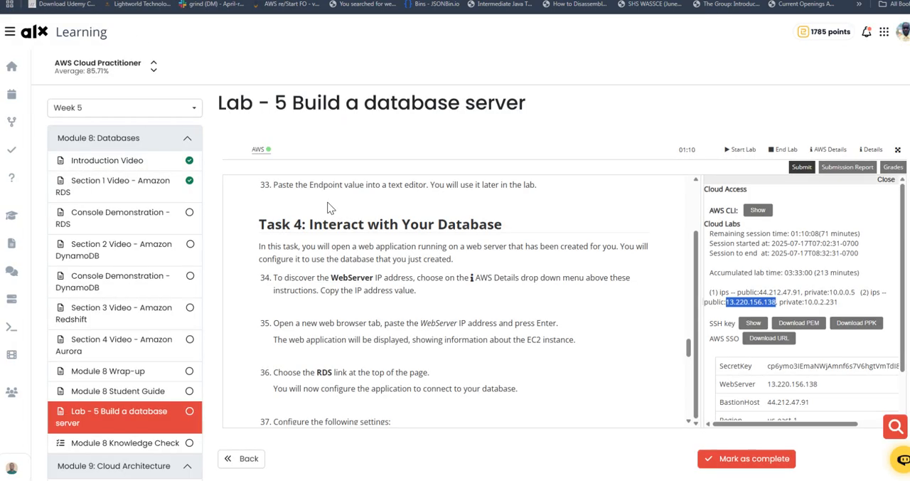
scroll(384, 292, down, 3)
click(415, 242)
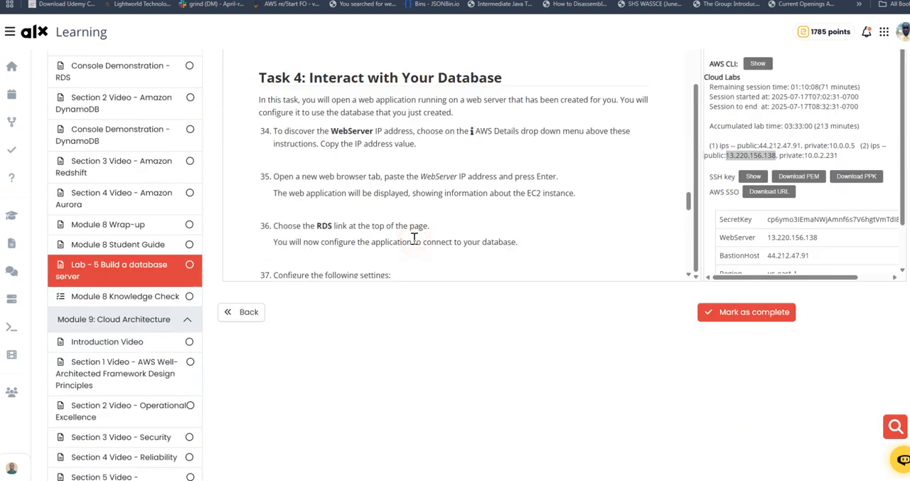
scroll(414, 237, down, 3)
scroll(415, 239, up, 3)
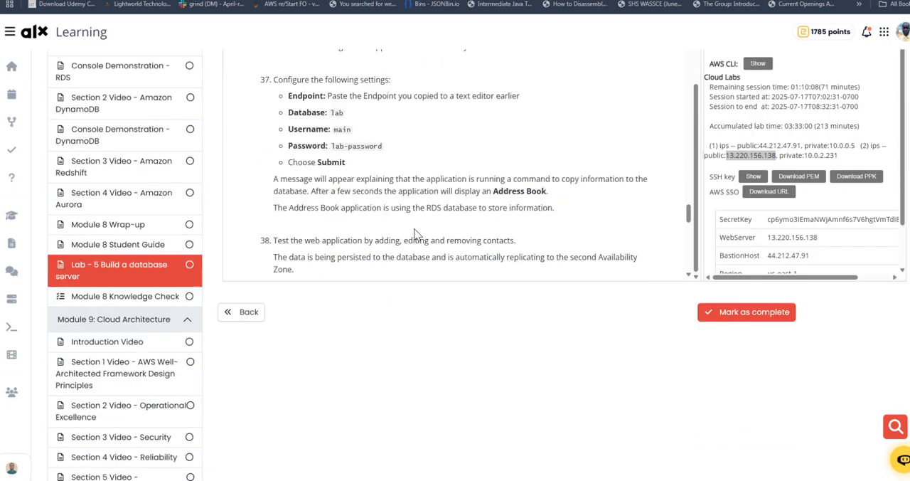
drag(329, 161, 344, 162)
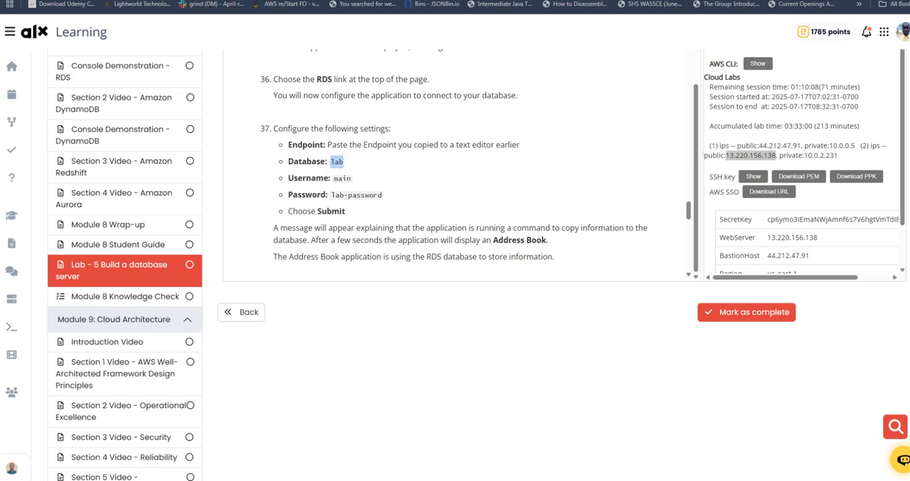
key(alt+Tab)
key(ctrl+v)
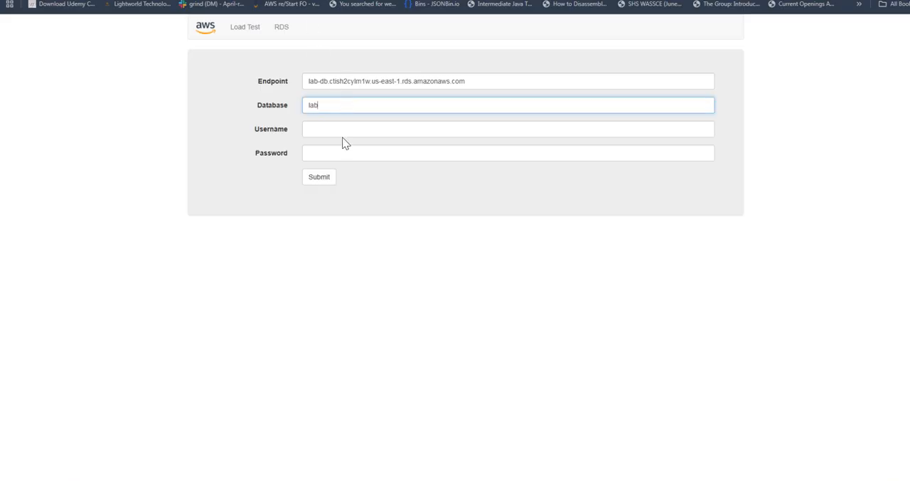
click(331, 128)
text(main)
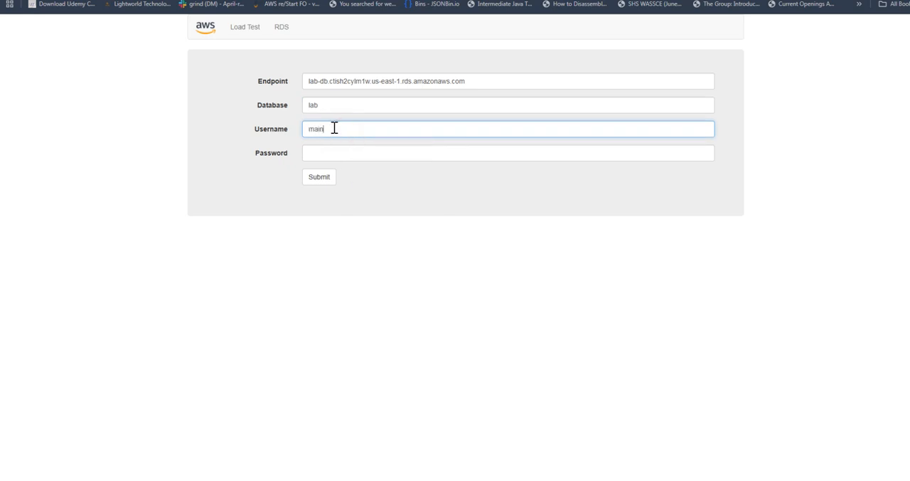
Enter the database password from the lab instructions, submit the form without letting the browser save it, and continue to the address book.
key(alt+Tab)
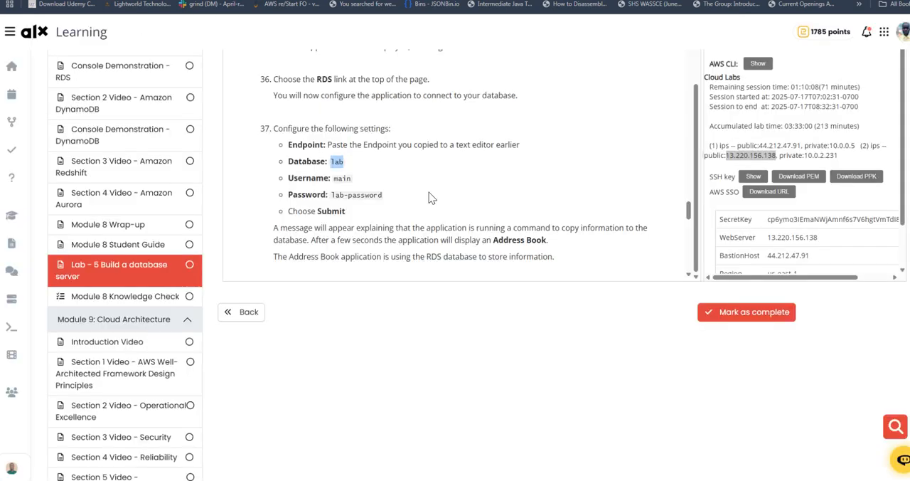
drag(331, 195, 384, 196)
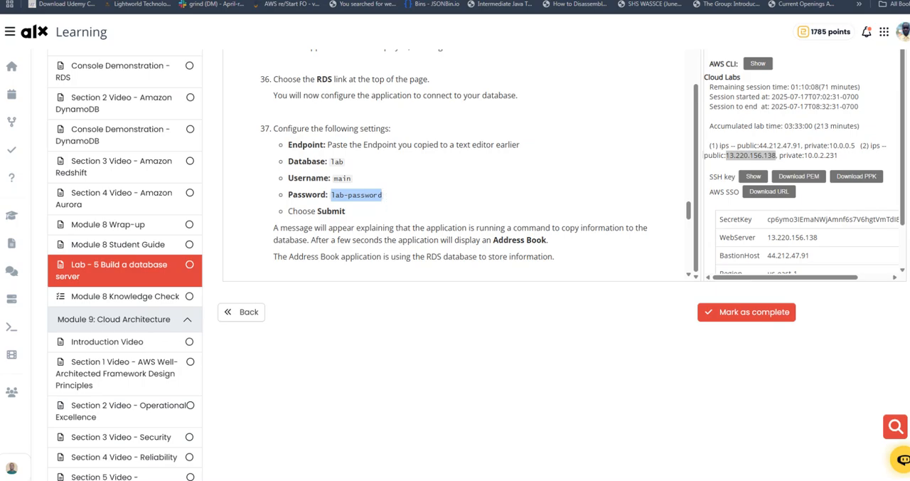
key(alt+Tab)
click(330, 154)
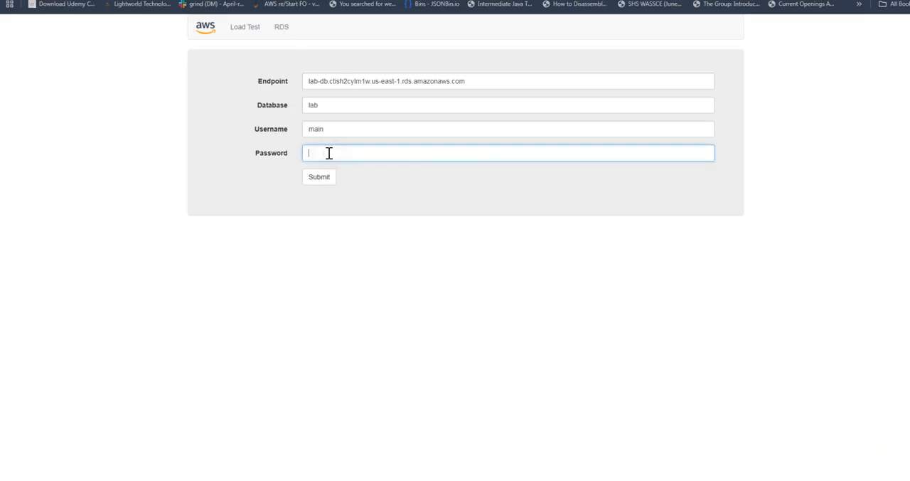
key(ctrl+v)
click(330, 181)
click(327, 178)
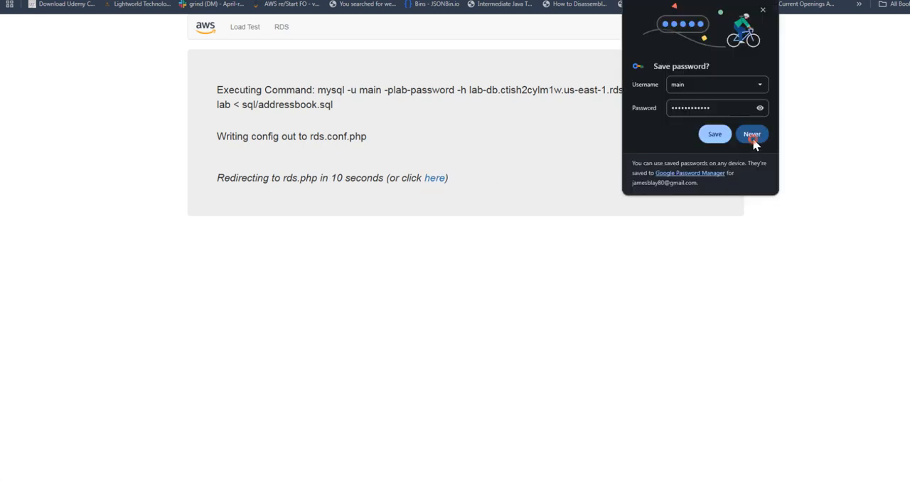
click(750, 135)
click(435, 178)
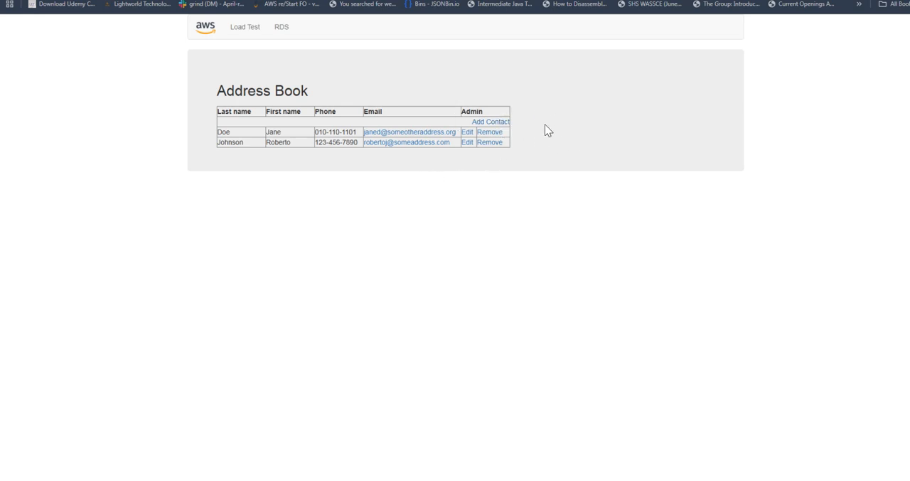
Add a contact to the address book using the browser's first saved address entry, and check its new row.
click(491, 122)
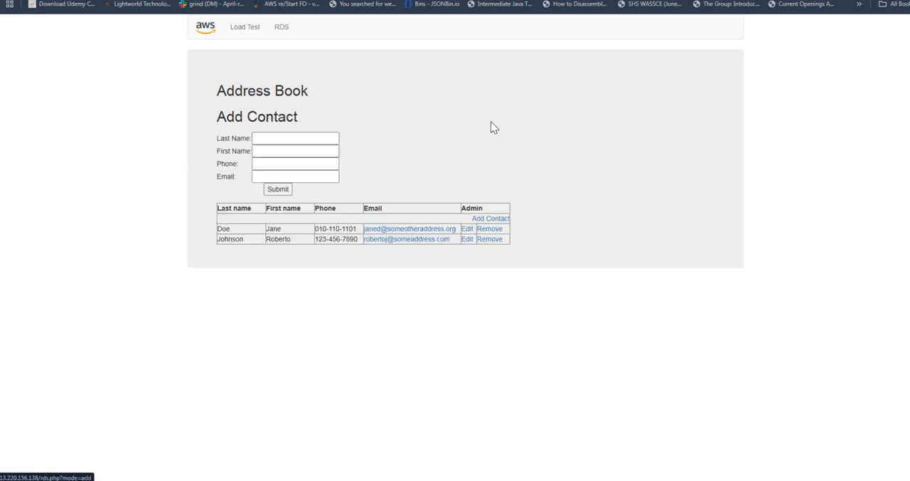
click(324, 138)
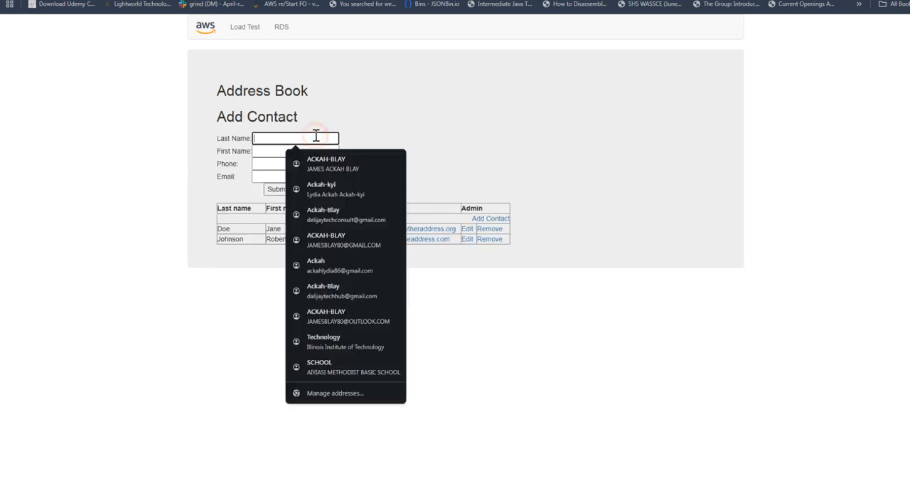
click(334, 168)
click(276, 189)
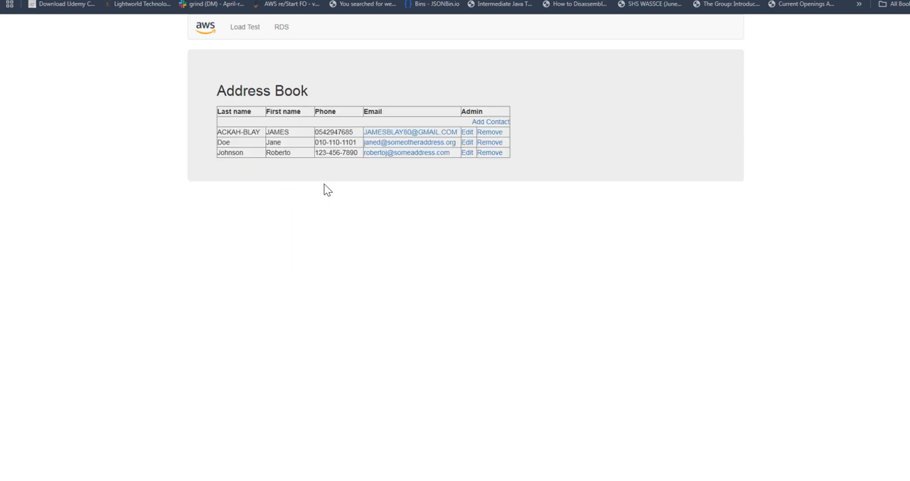
drag(218, 131, 478, 133)
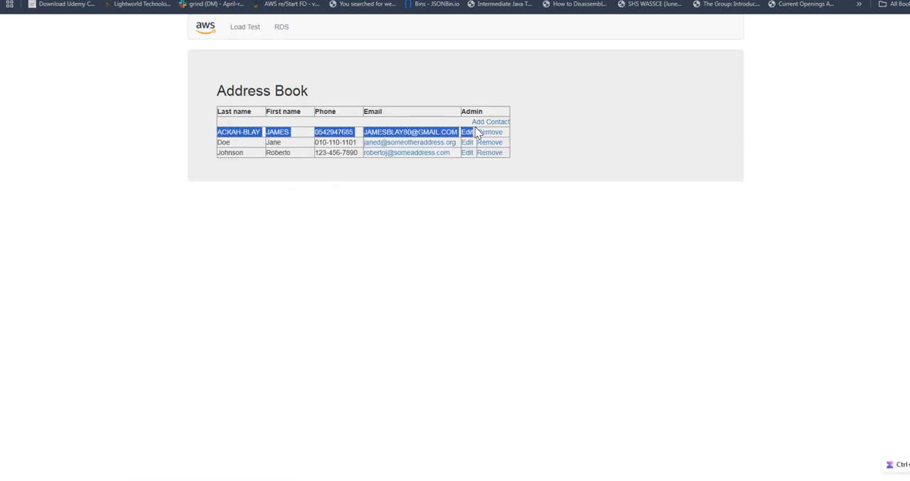
click(652, 111)
Open the newly added contact for editing and replace its first name, correcting the spelling with the suggested word.
click(465, 133)
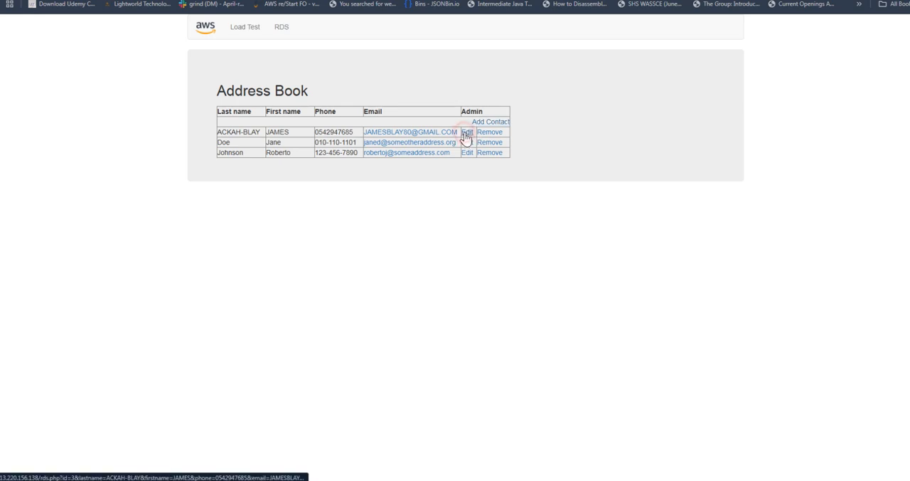
click(293, 150)
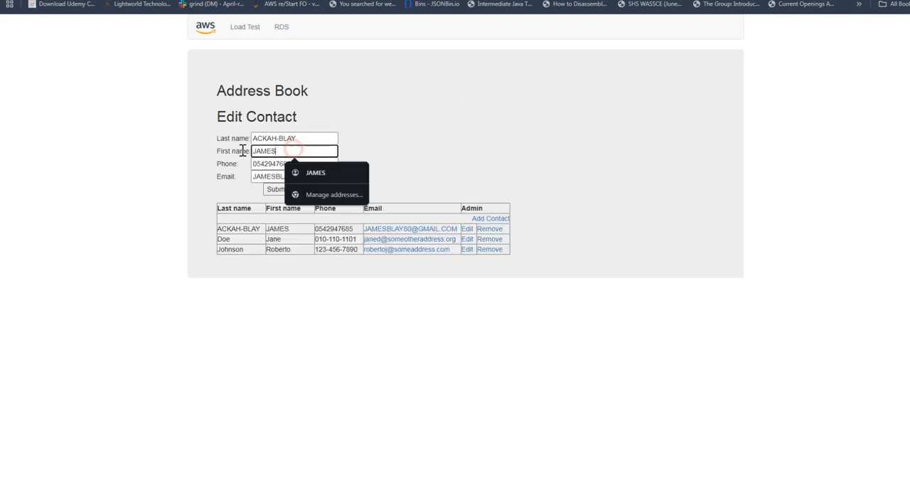
key(ctrl+a)
text(JS)
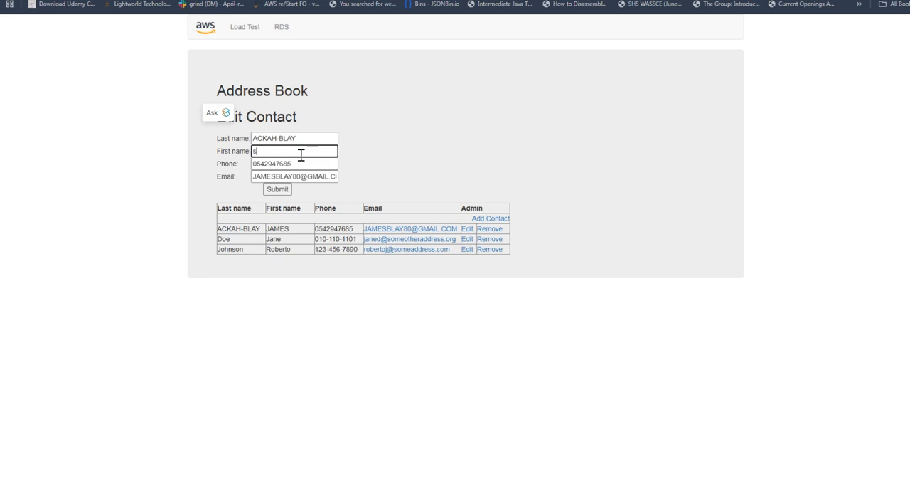
text(Solom)
key(BackSpace)
key(BackSpace)
text(om)
right_click(263, 151)
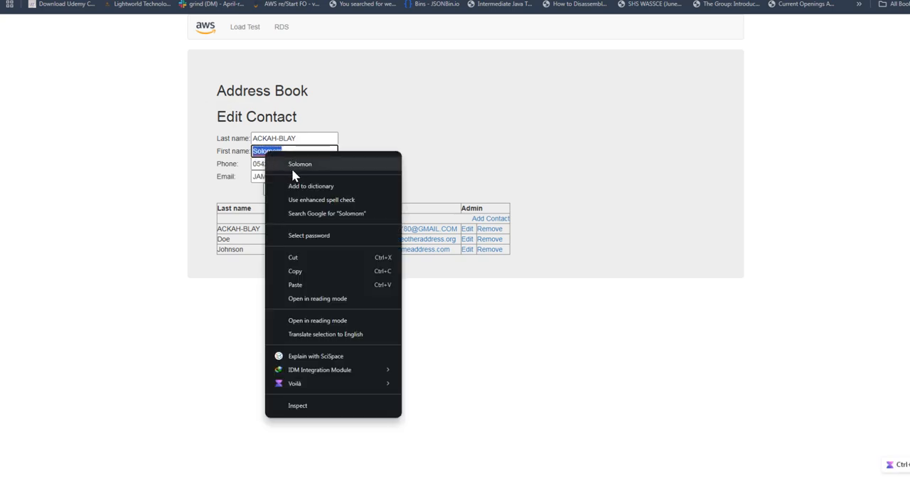
click(305, 164)
Replace the contact's phone number with a different one and submit the edited contact.
double_click(291, 165)
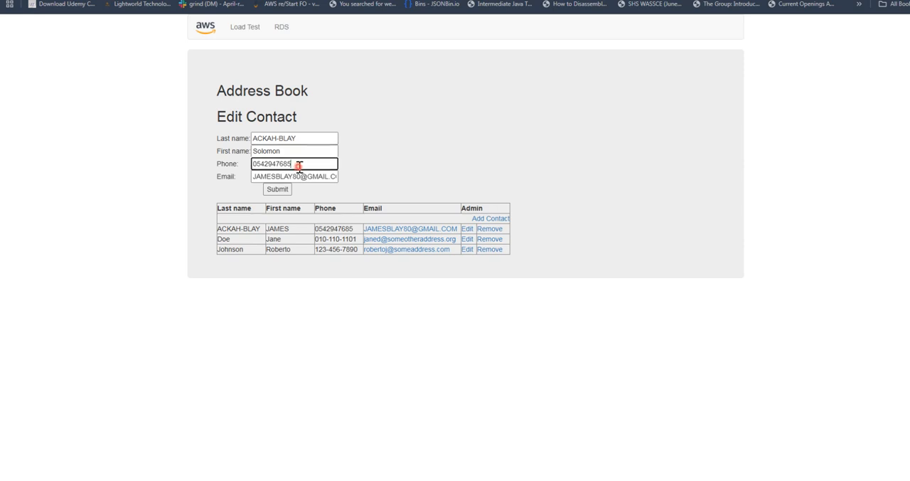
mouse_move(272, 141)
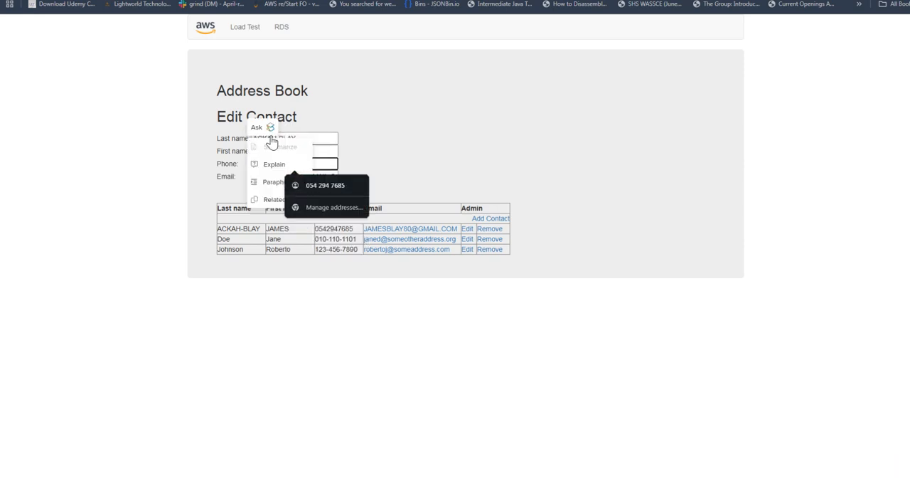
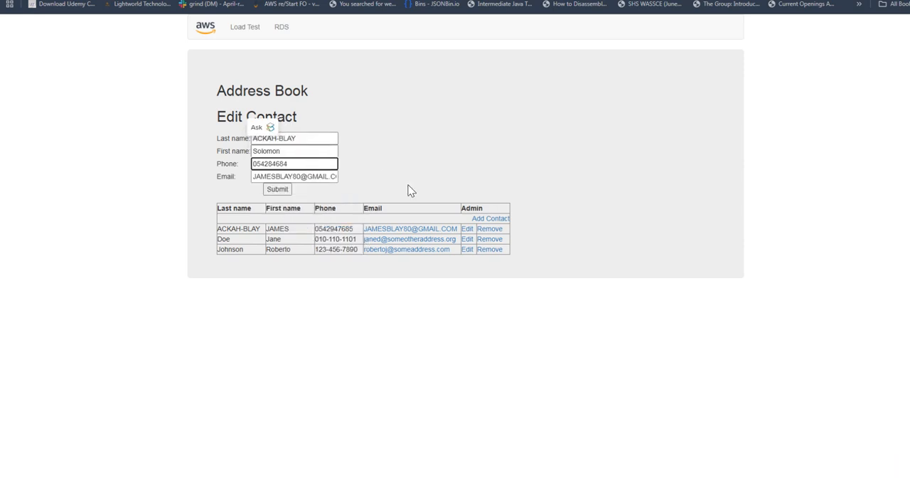
drag(304, 163, 243, 163)
key(BackSpace)
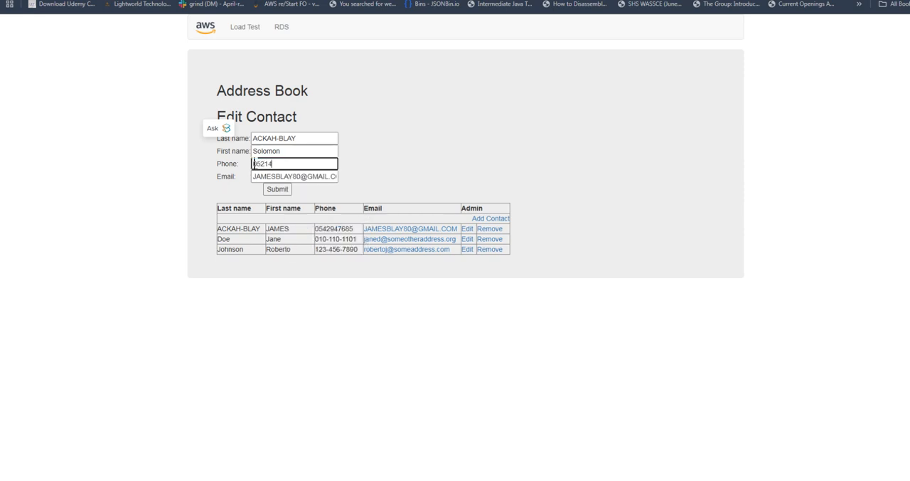
click(276, 189)
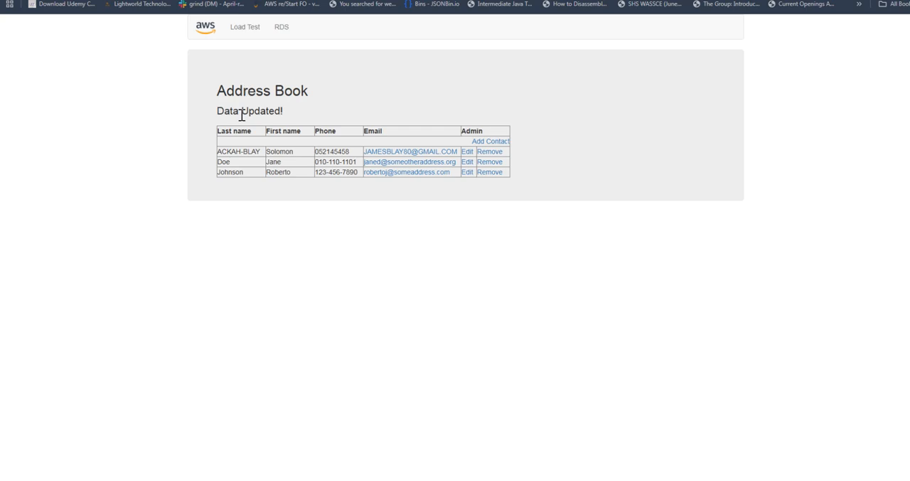
Return to the Lab 5 page, submit the lab for grading and confirm the submission.
click(119, 2)
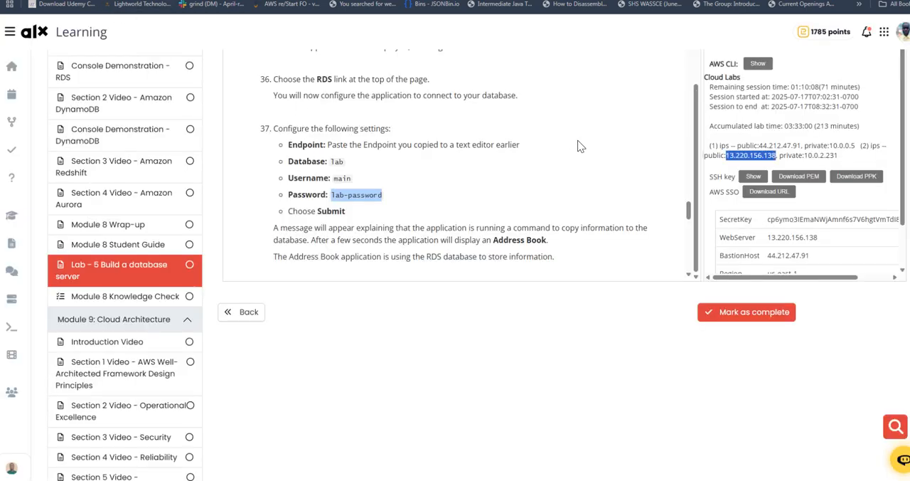
scroll(583, 130, up, 3)
scroll(584, 130, up, 15)
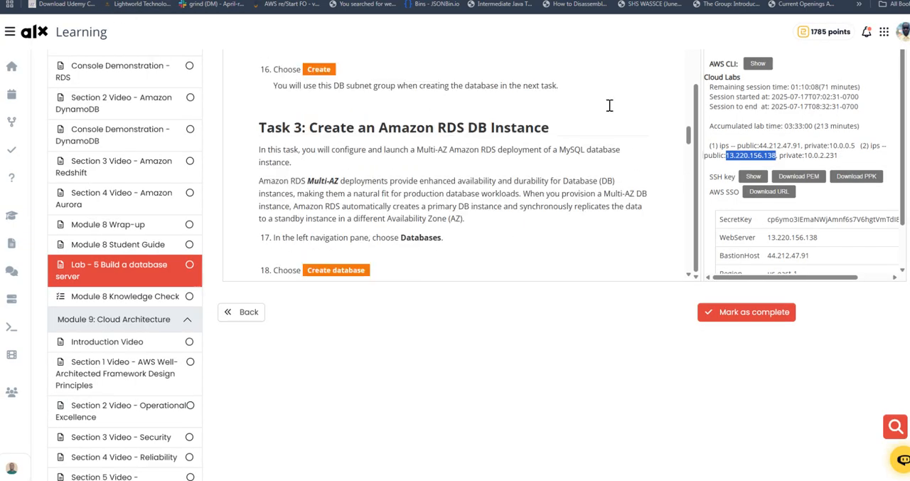
scroll(615, 105, up, 15)
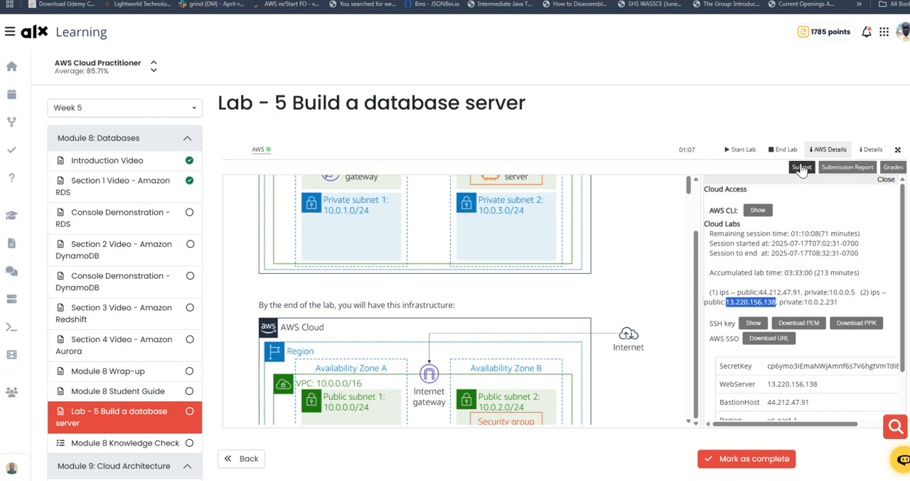
click(801, 169)
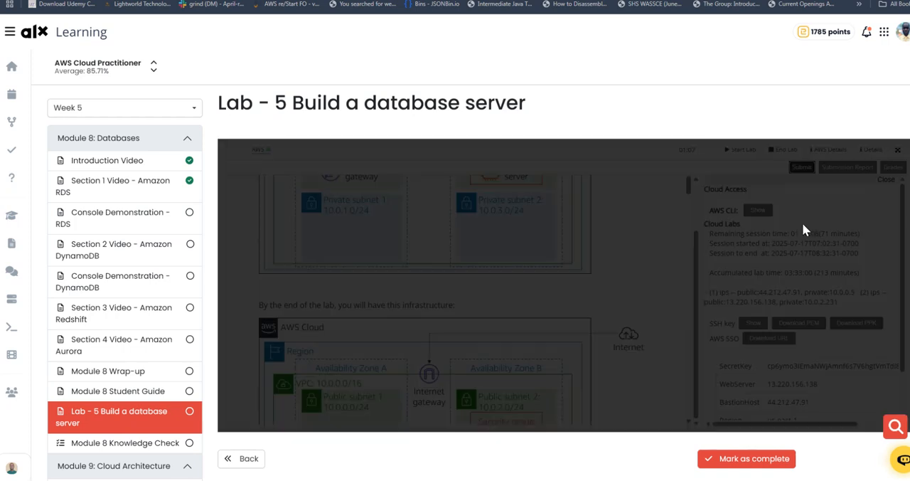
click(762, 207)
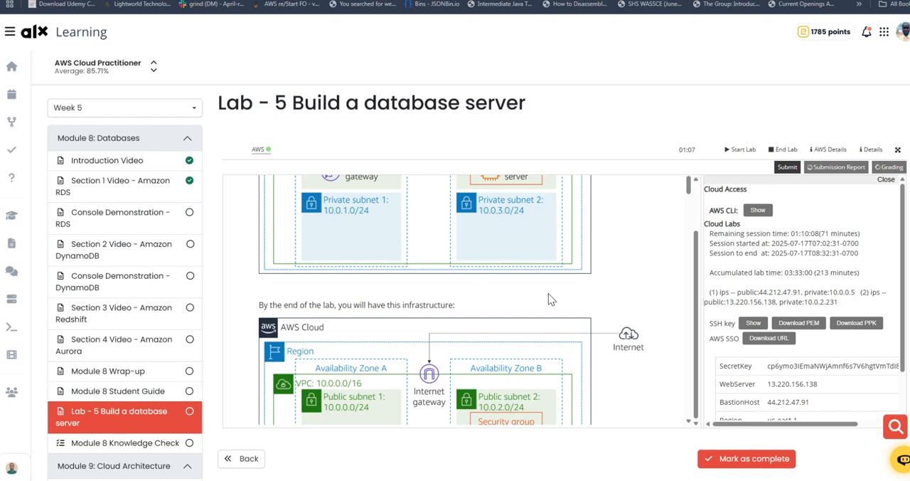
Review the total score and the points for Tasks 1 to 4 in the grading results.
scroll(531, 306, down, 3)
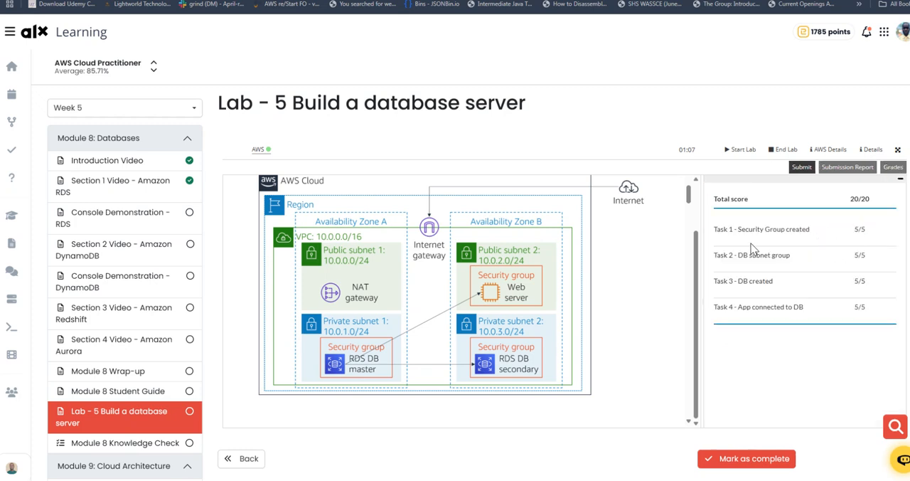
drag(734, 229, 828, 230)
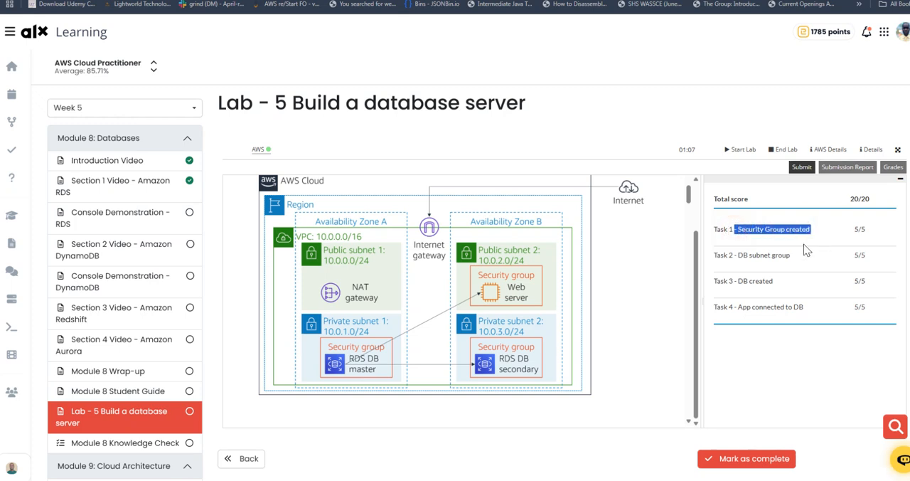
click(742, 256)
drag(742, 255, 802, 258)
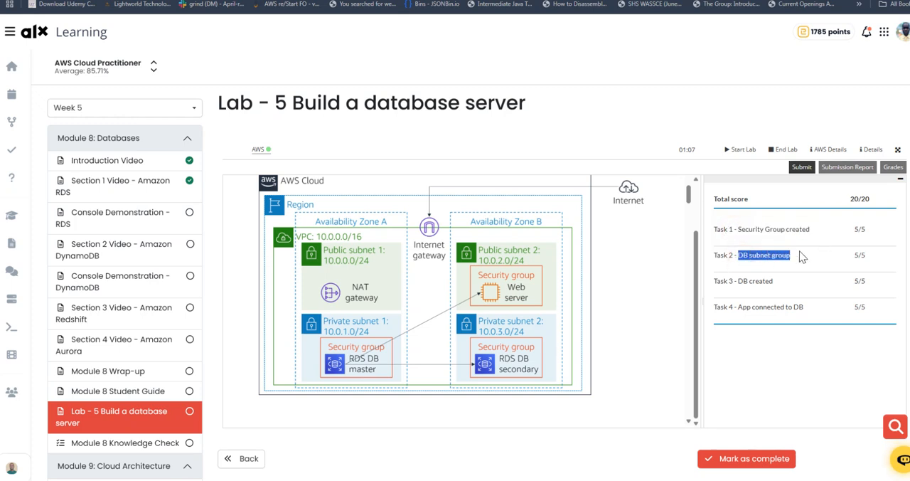
drag(738, 280, 782, 281)
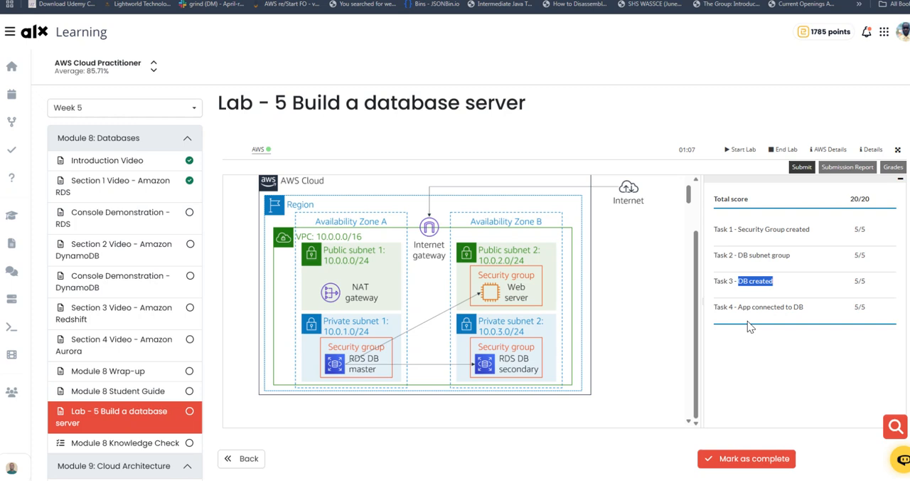
drag(741, 307, 811, 304)
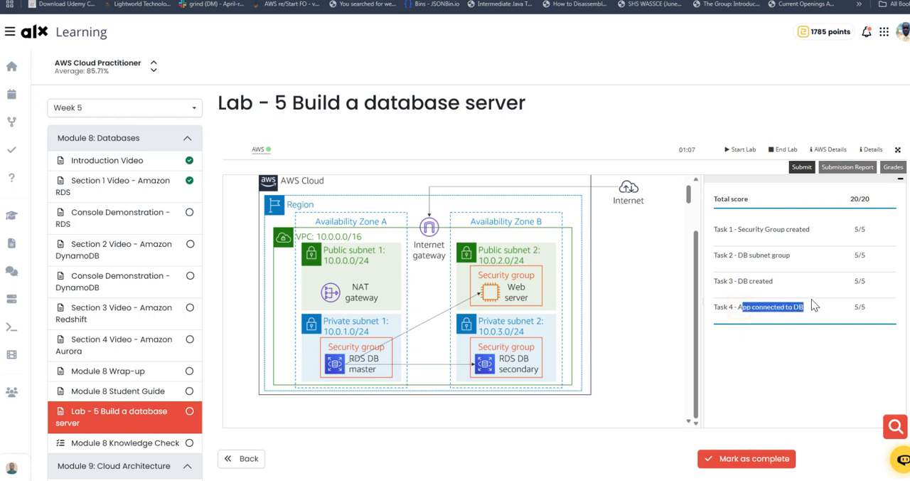
click(792, 296)
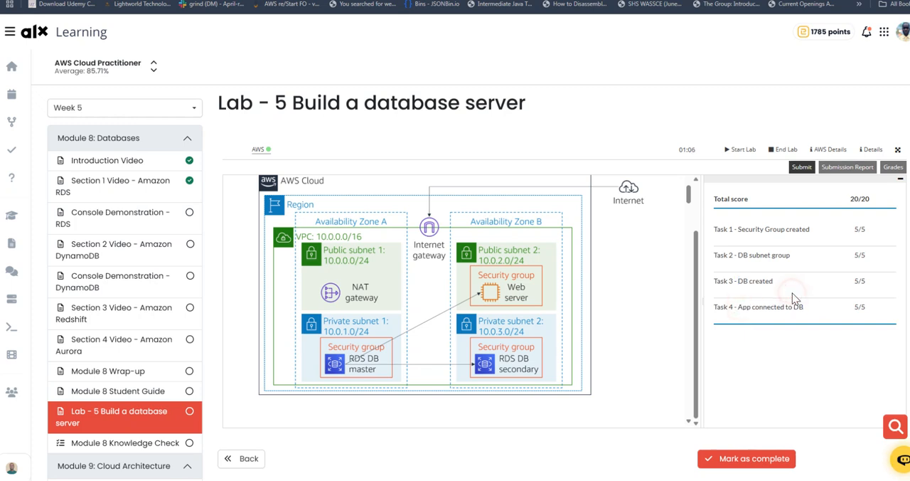